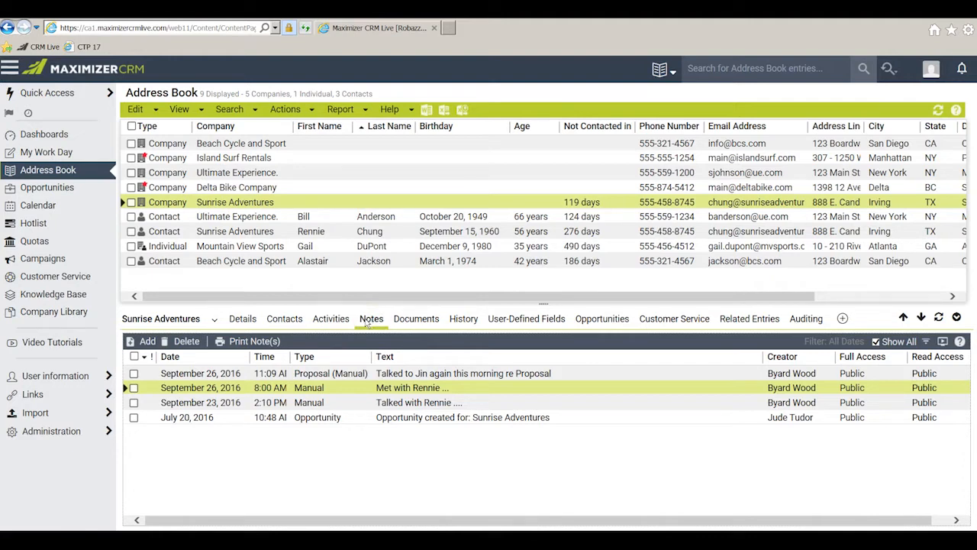
Start a new note for Sunrise Adventures reading "Present Proposal to" followed by the contact's first name
{"action": "left_click", "coordinate": [415, 319]}
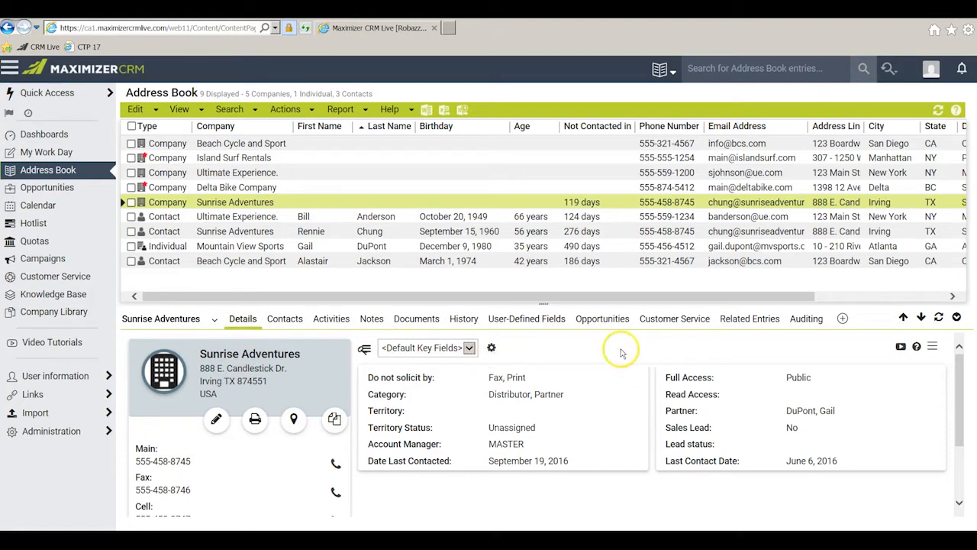
{"action": "left_click", "coordinate": [932, 347]}
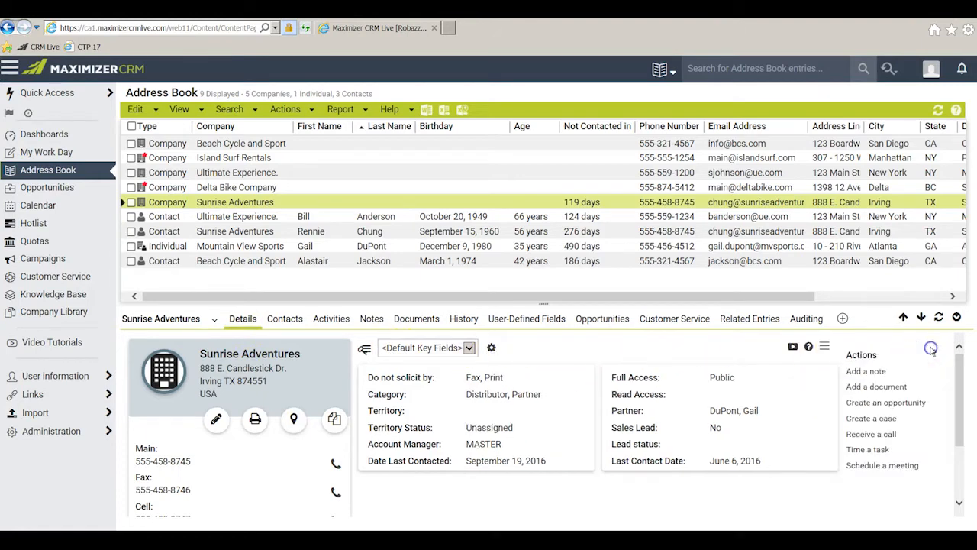
{"action": "left_click", "coordinate": [868, 372]}
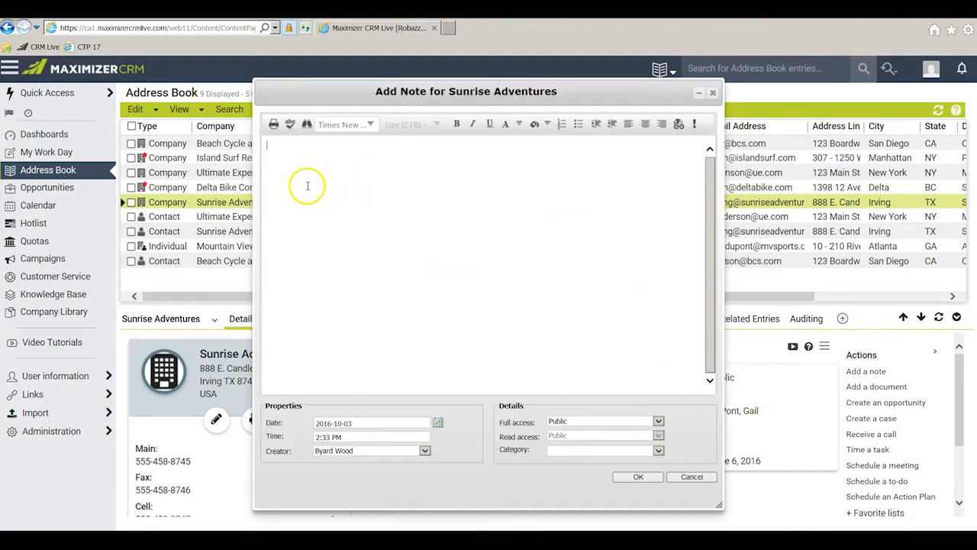
{"action": "type", "text": "Present Proposal to Rennie ..."}
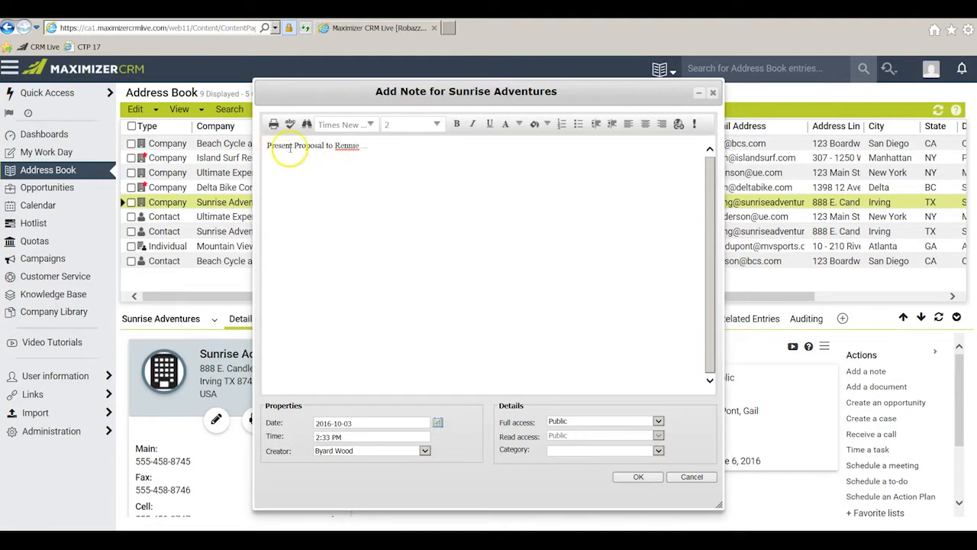
{"action": "left_click", "coordinate": [378, 144]}
Keep the note's full access as Public, set its category to Proposal, and save it
{"action": "left_click", "coordinate": [658, 421]}
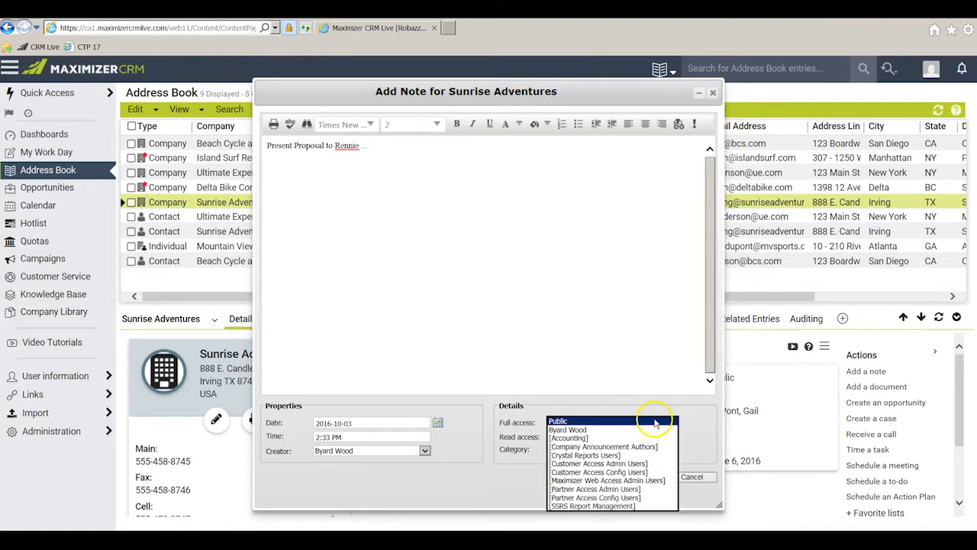
{"action": "left_click", "coordinate": [657, 421]}
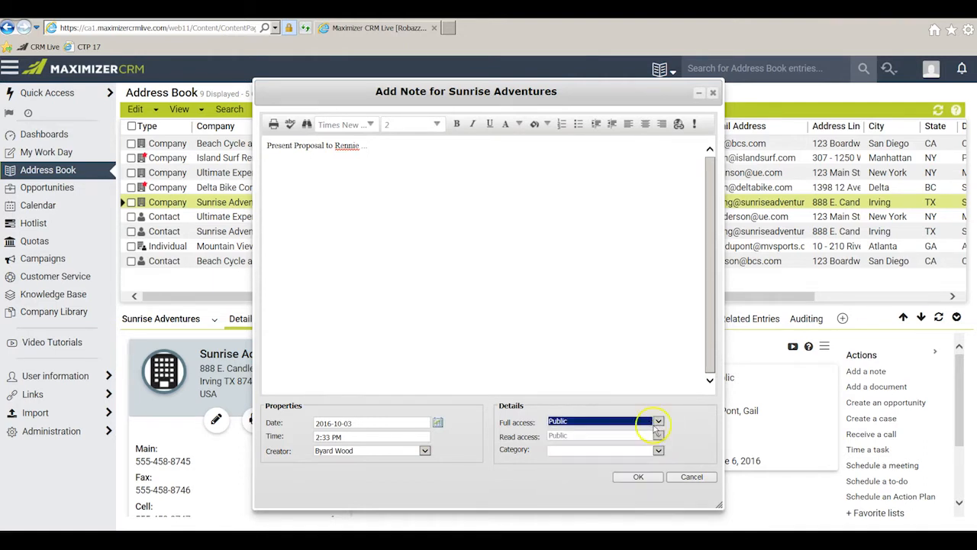
{"action": "left_click", "coordinate": [659, 451]}
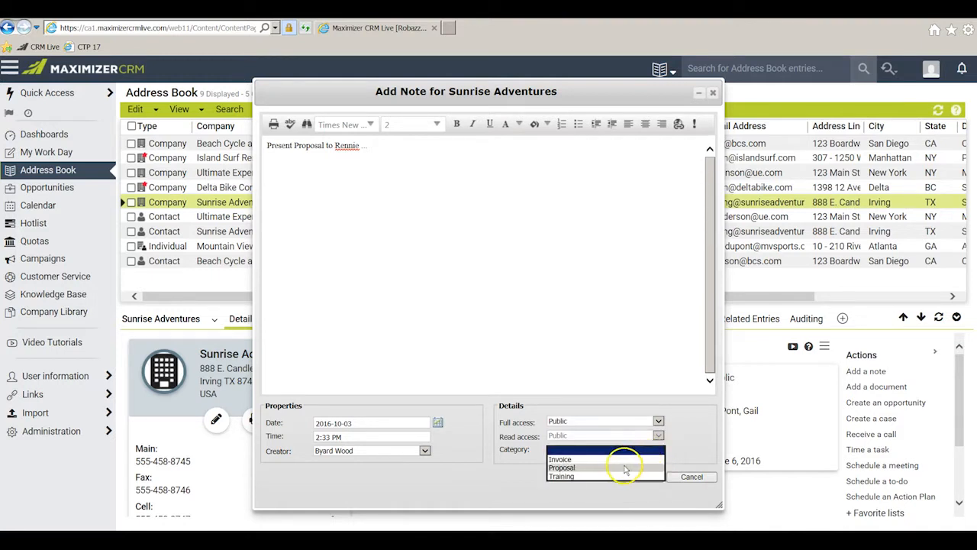
{"action": "left_click", "coordinate": [625, 467]}
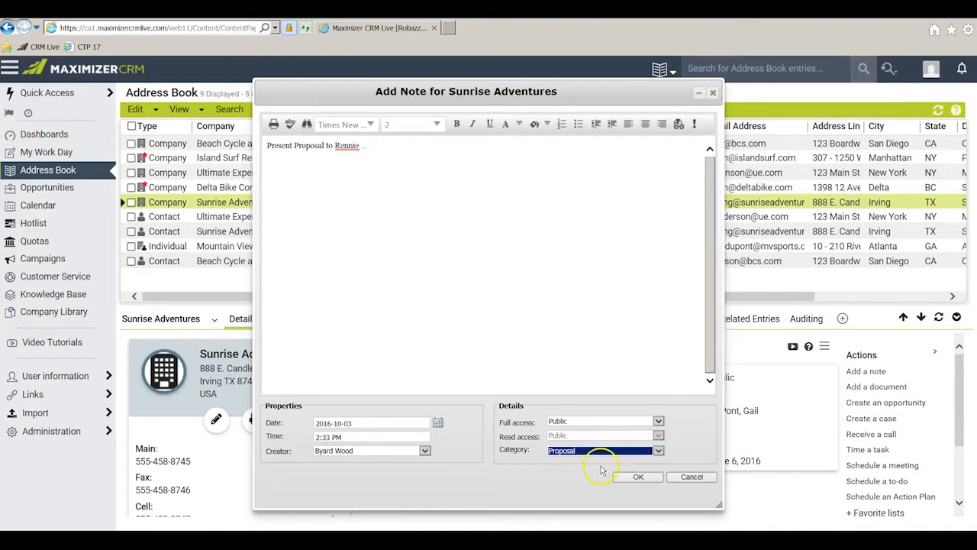
{"action": "left_click", "coordinate": [633, 455]}
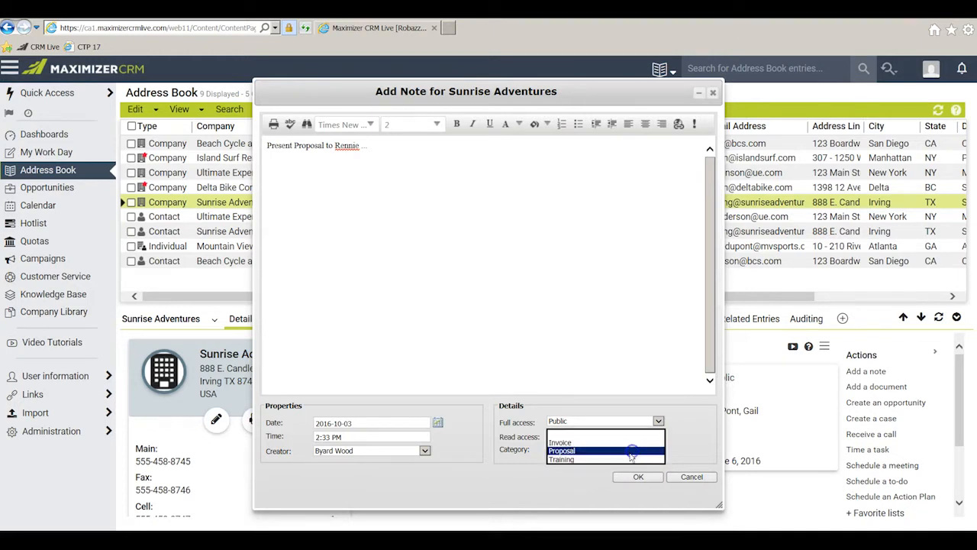
{"action": "left_click", "coordinate": [672, 450]}
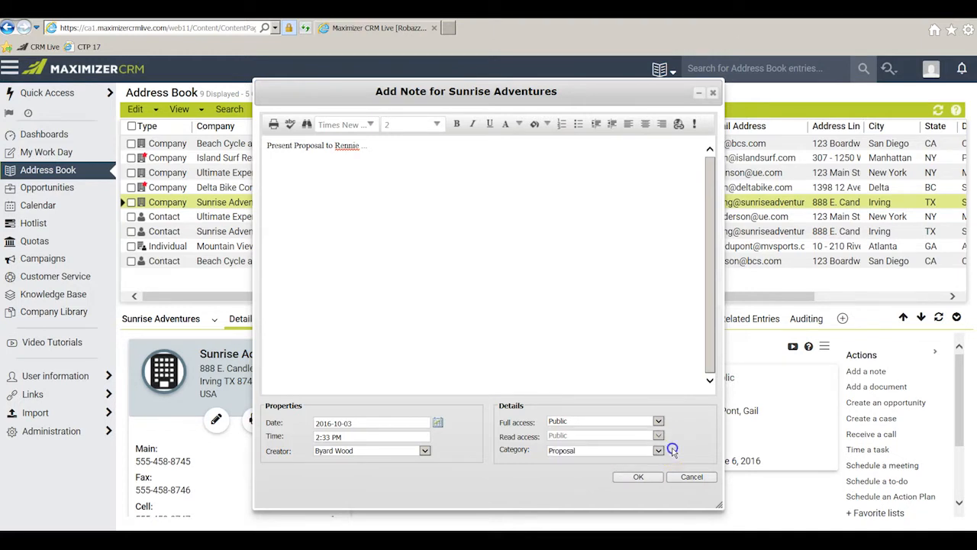
{"action": "left_click", "coordinate": [639, 477]}
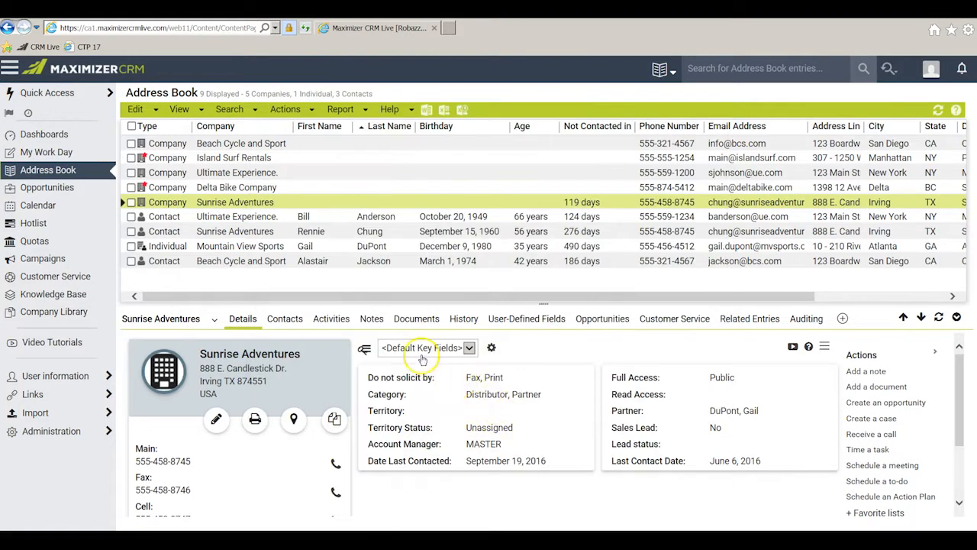
Refresh the Sunrise Adventures notes list and mark the October 3 proposal note as important
{"action": "left_click", "coordinate": [372, 321]}
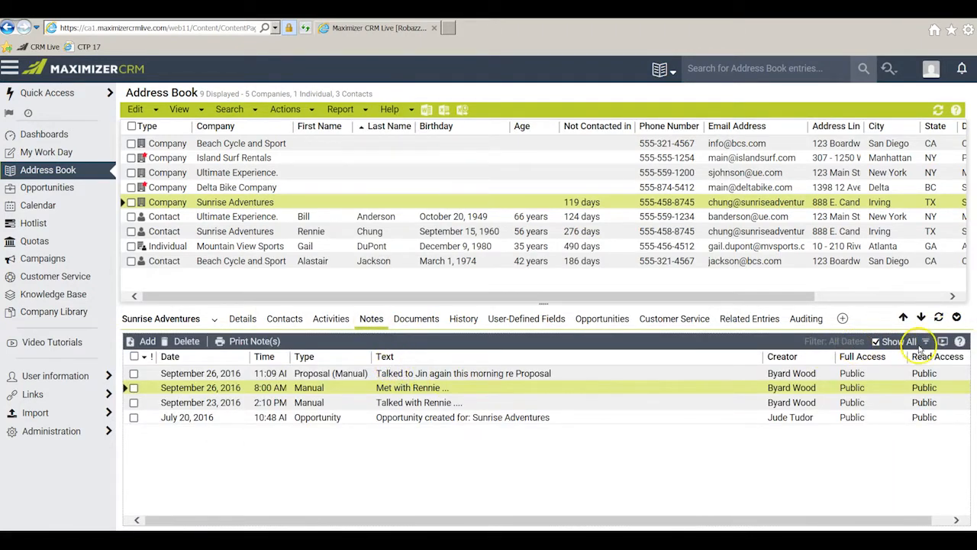
{"action": "left_click", "coordinate": [938, 317]}
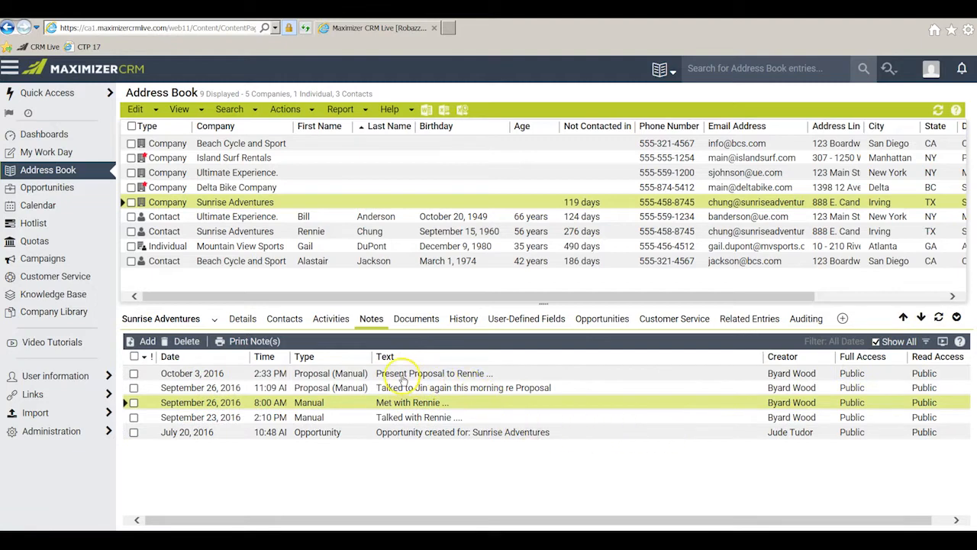
{"action": "mouse_move", "coordinate": [475, 377]}
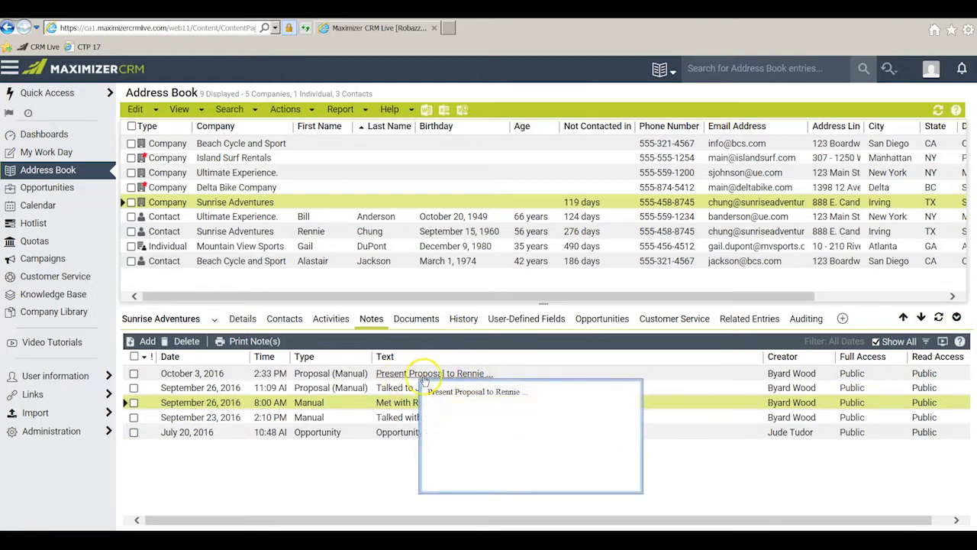
{"action": "left_click", "coordinate": [405, 374]}
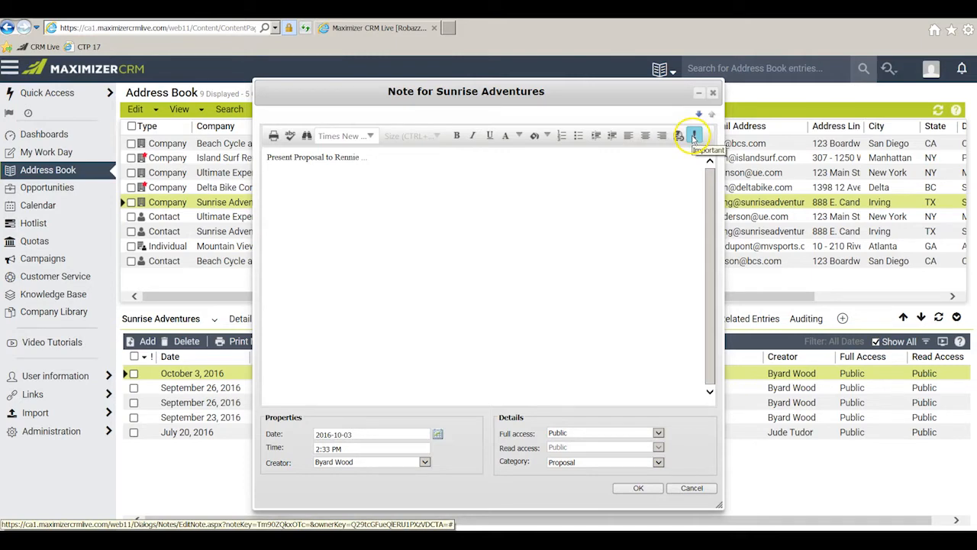
{"action": "left_click", "coordinate": [695, 136]}
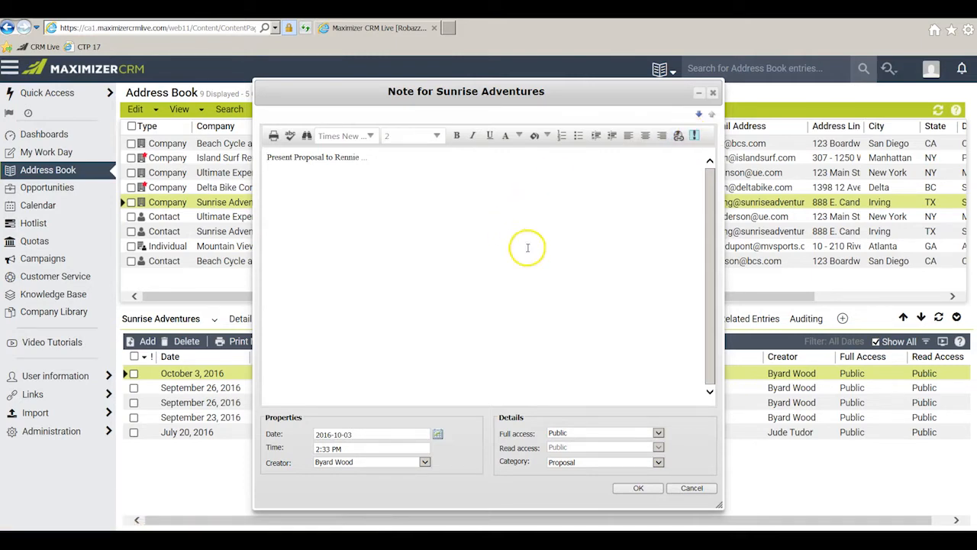
{"action": "left_click", "coordinate": [633, 488]}
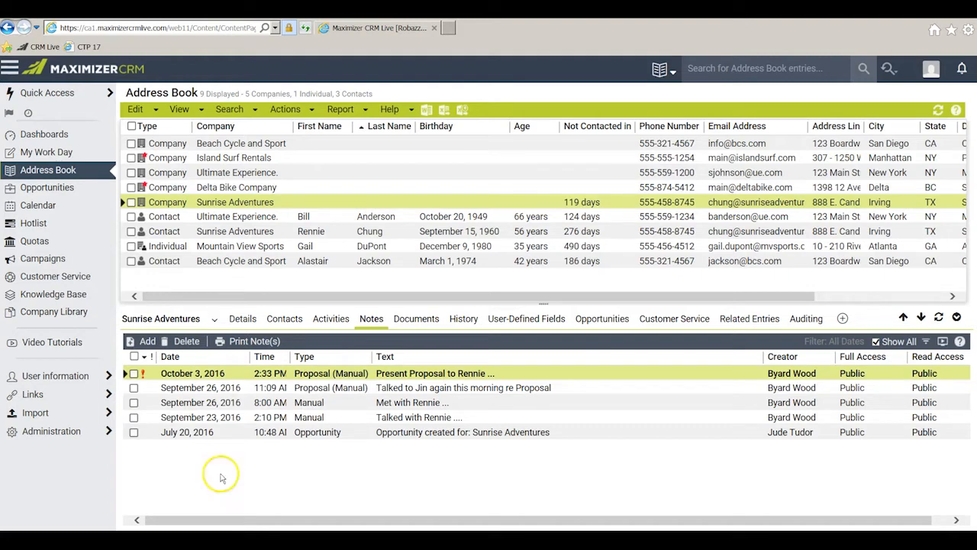
Start another note reading "Remember to follow up with" plus the contact's first name, and mark it as important
{"action": "left_click", "coordinate": [147, 341]}
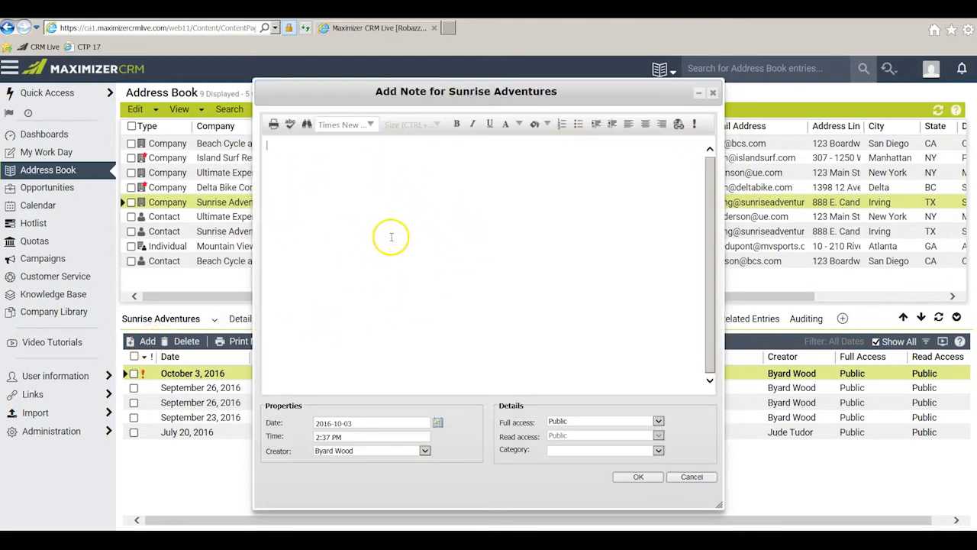
{"action": "left_click", "coordinate": [394, 209]}
{"action": "type", "text": "Remember to follow up with Rennie ..."}
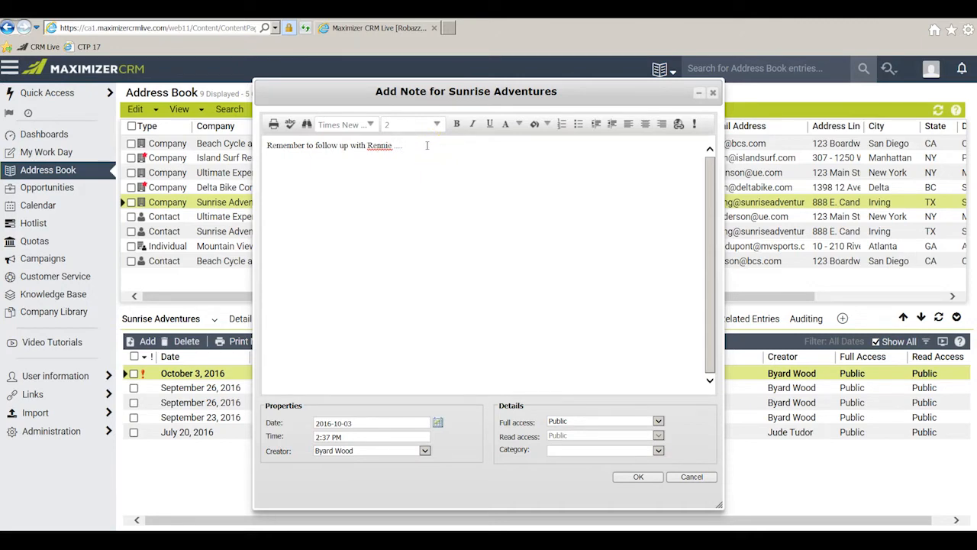
{"action": "left_click", "coordinate": [695, 124]}
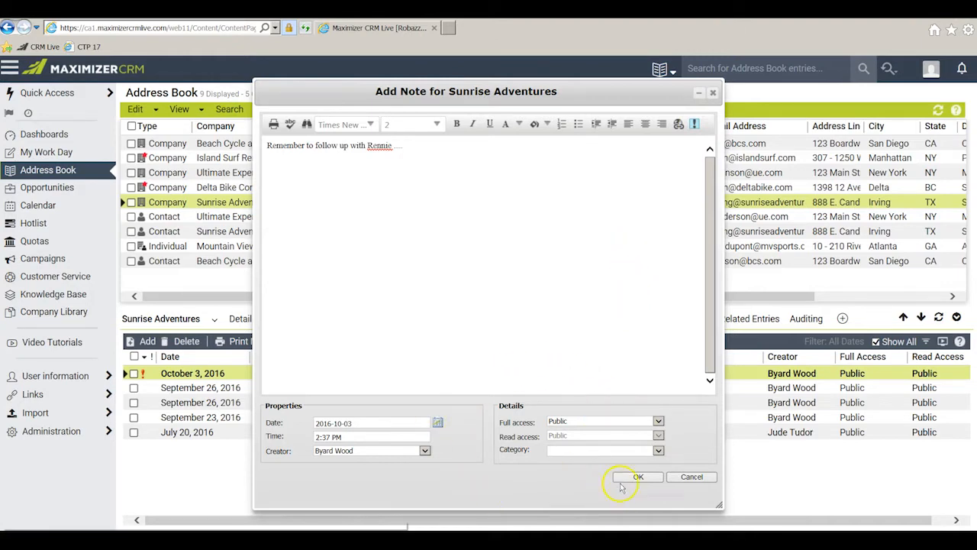
Assign the Proposal category to the follow-up note and save it
{"action": "left_click", "coordinate": [658, 450]}
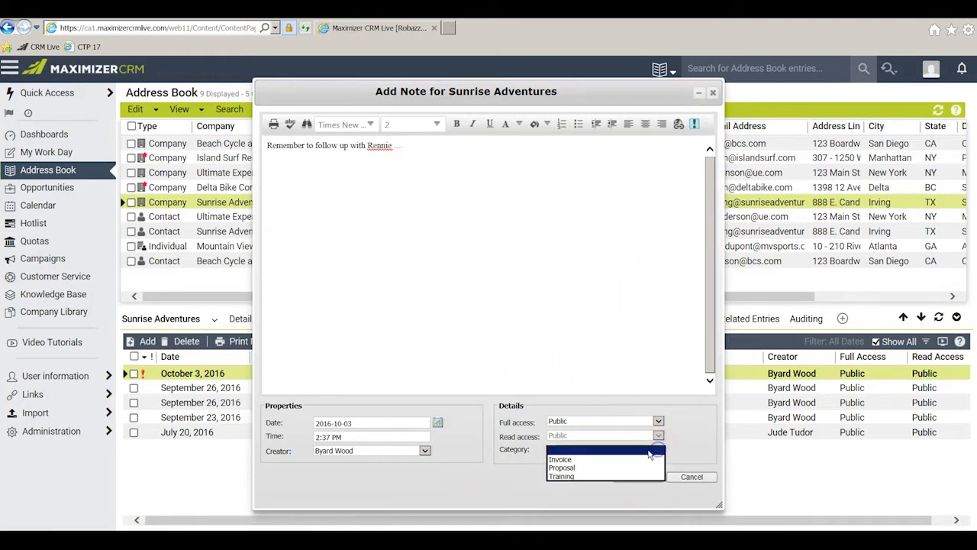
{"action": "left_click", "coordinate": [610, 468]}
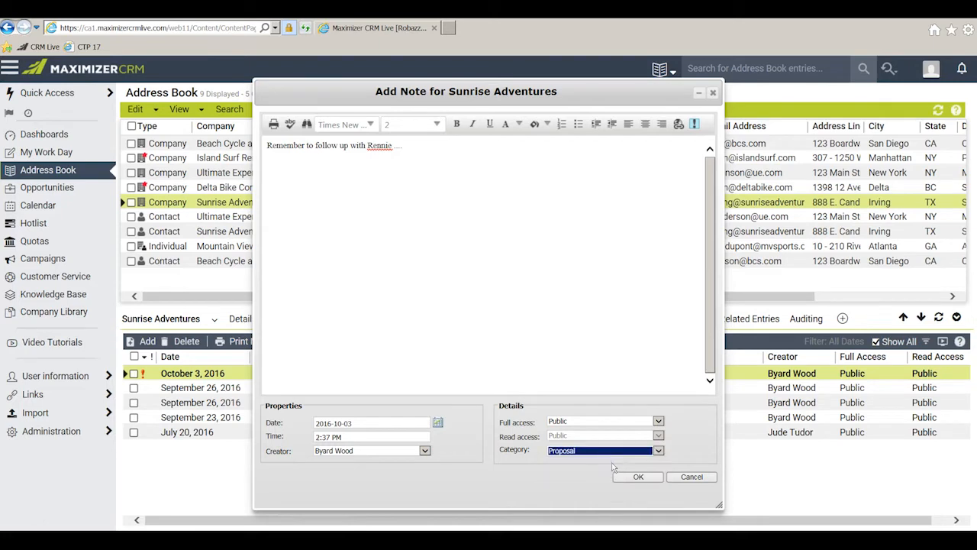
{"action": "left_click", "coordinate": [636, 477]}
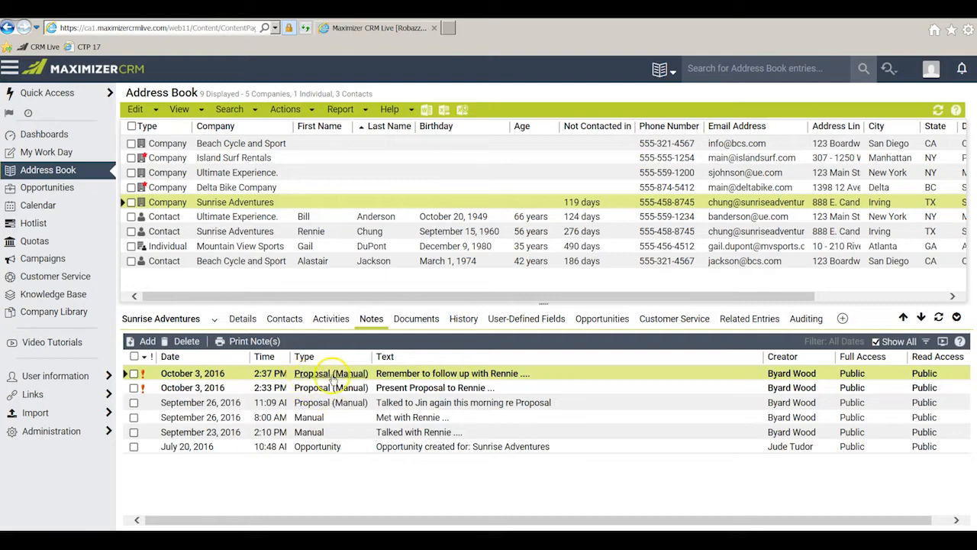
{"action": "mouse_move", "coordinate": [309, 393]}
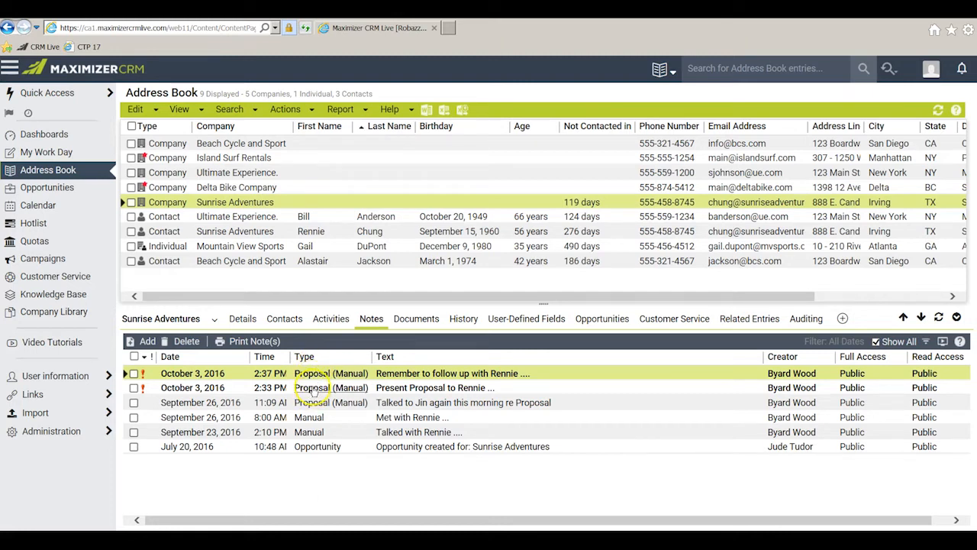
Add the file "16-06-06 - Training Calendar + Links" to a new document upload for Sunrise Adventures
{"action": "left_click", "coordinate": [416, 319]}
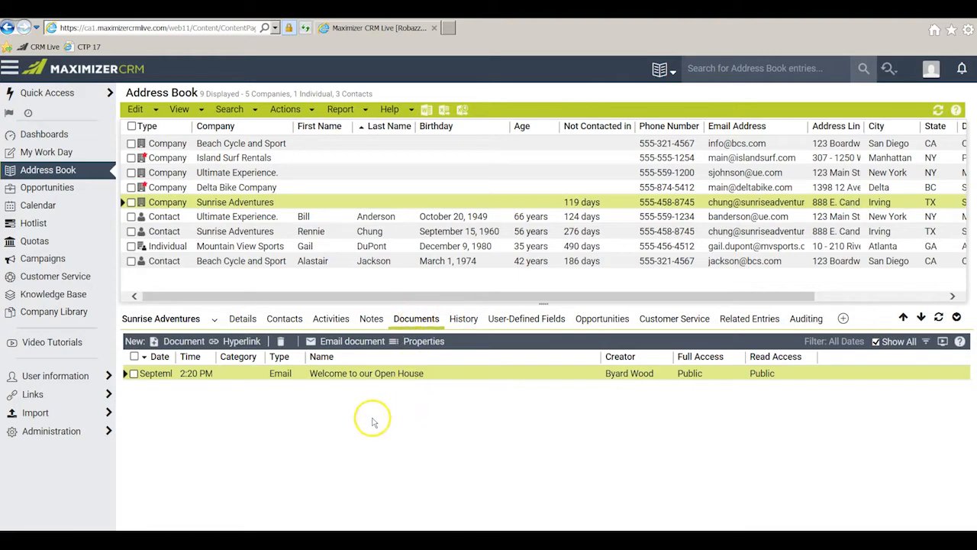
{"action": "left_click", "coordinate": [172, 344]}
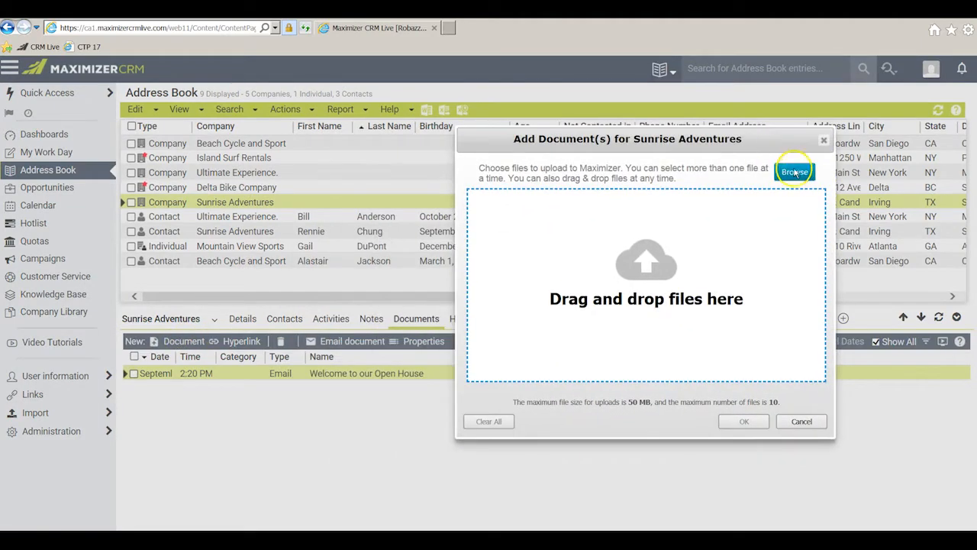
{"action": "left_click", "coordinate": [795, 172]}
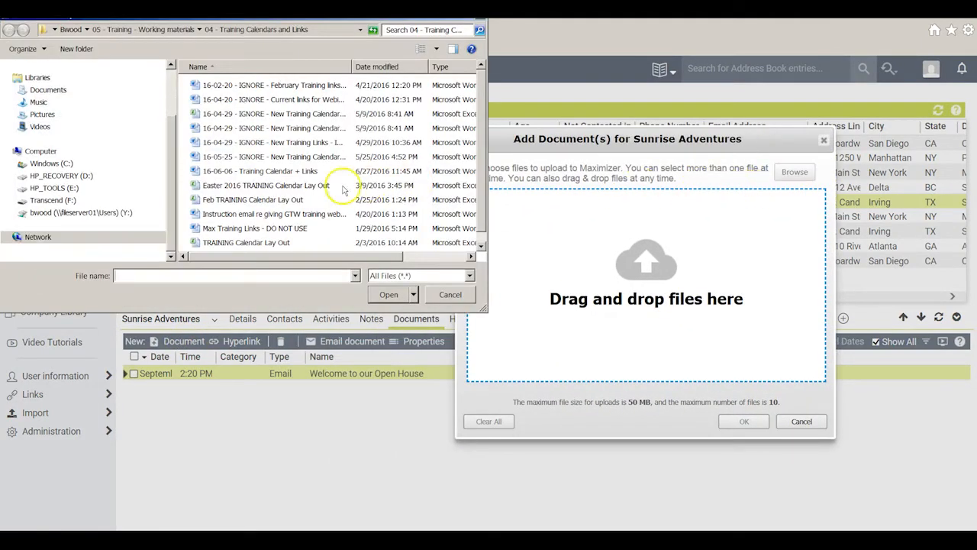
{"action": "left_click", "coordinate": [273, 171]}
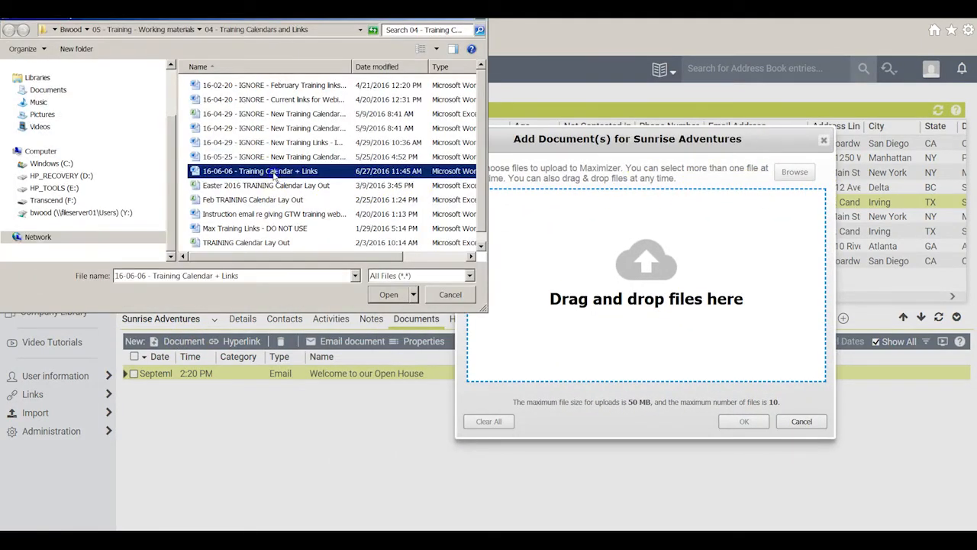
{"action": "left_click", "coordinate": [388, 297]}
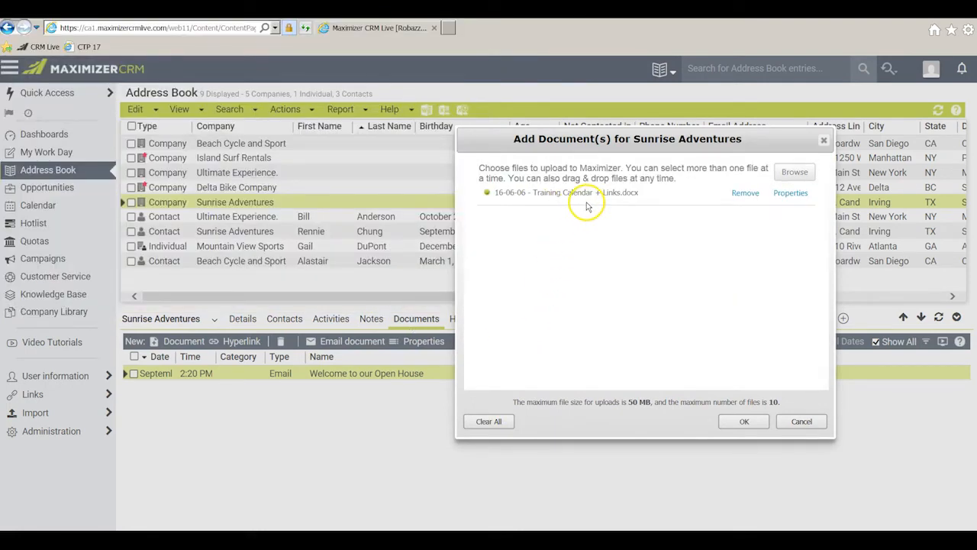
Set the training calendar document's category to Training and complete the upload
{"action": "left_click", "coordinate": [794, 192]}
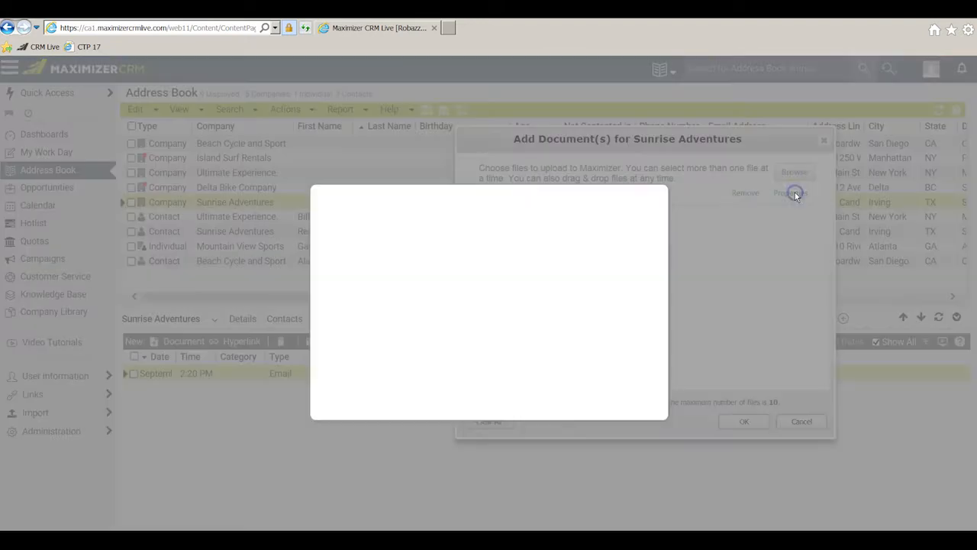
{"action": "left_click", "coordinate": [484, 334]}
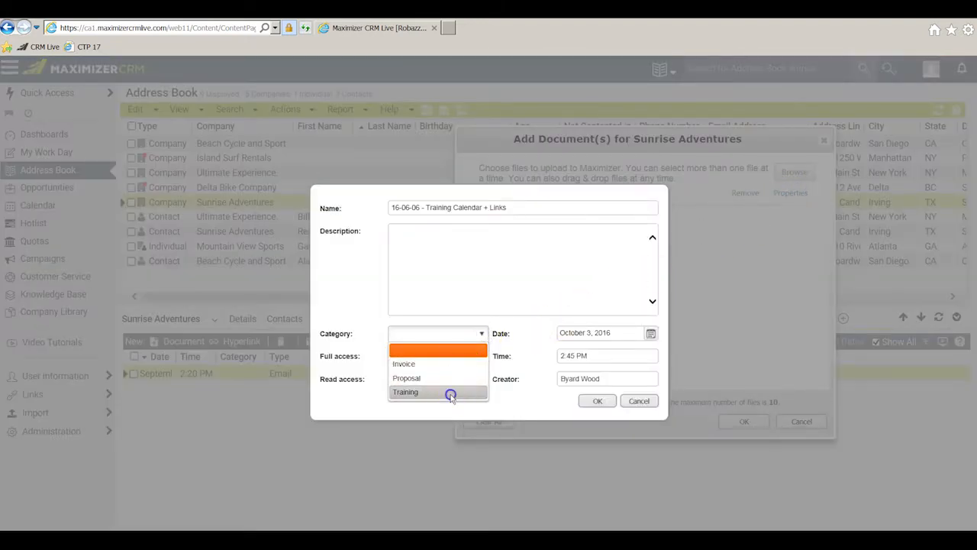
{"action": "left_click", "coordinate": [451, 395]}
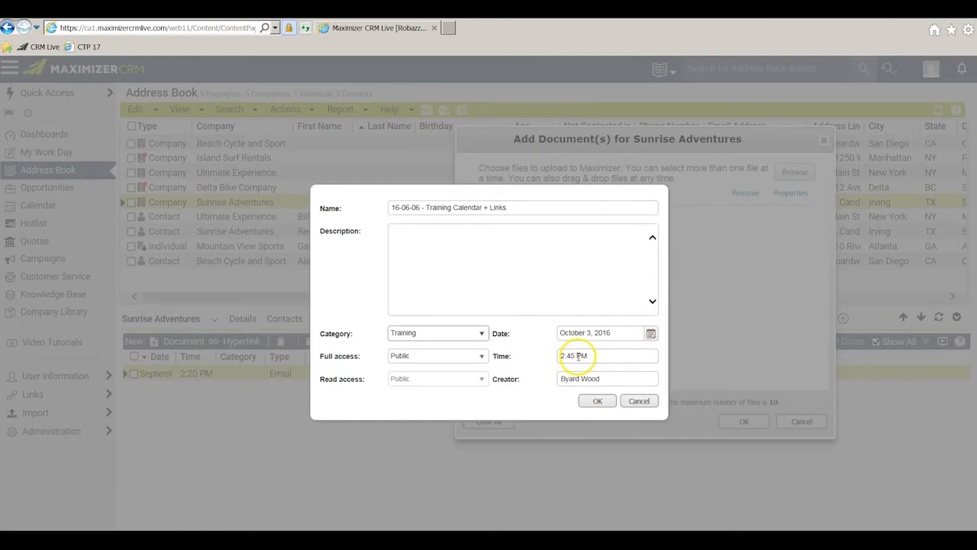
{"action": "left_click", "coordinate": [597, 401]}
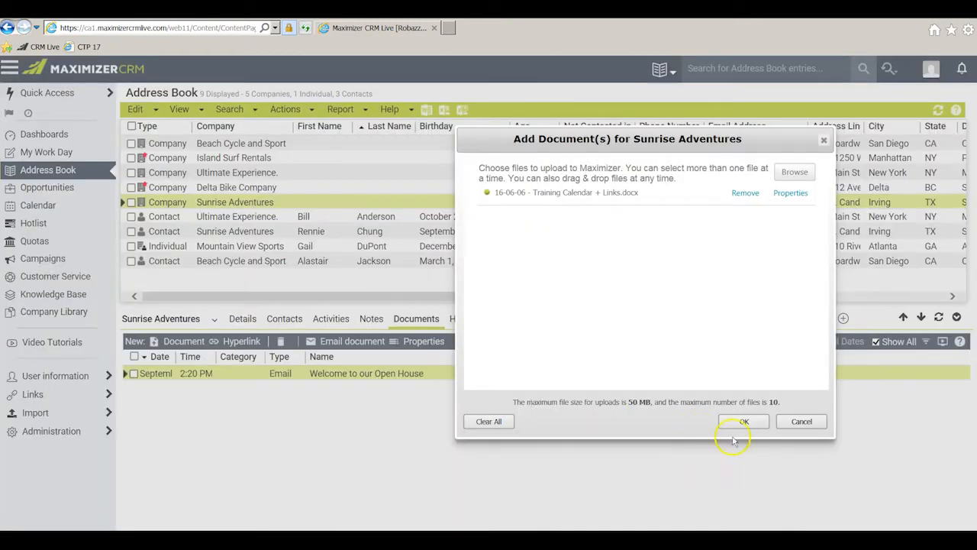
{"action": "left_click", "coordinate": [742, 421]}
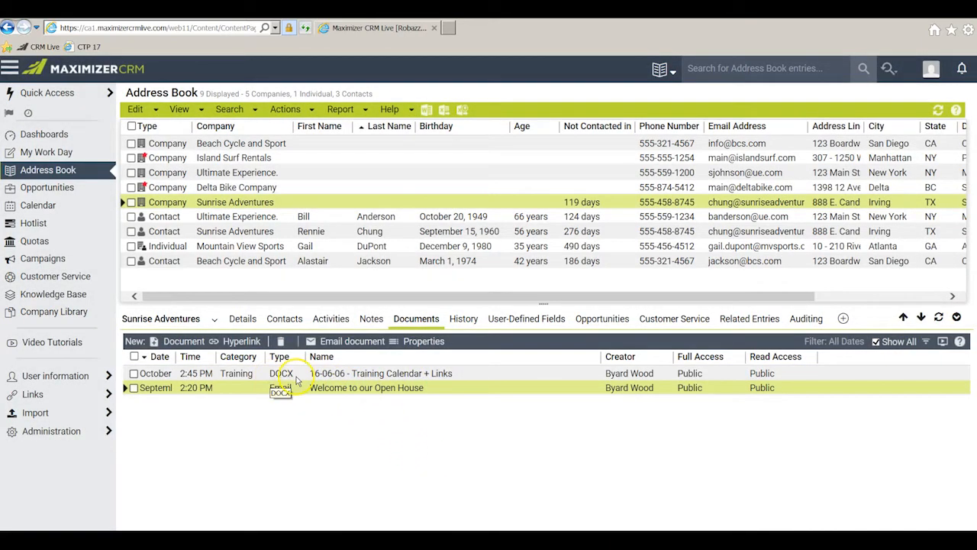
Open the uploaded "16-06-06 - Training Calendar + Links" document from the Sunrise Adventures documents
{"action": "left_click", "coordinate": [355, 373]}
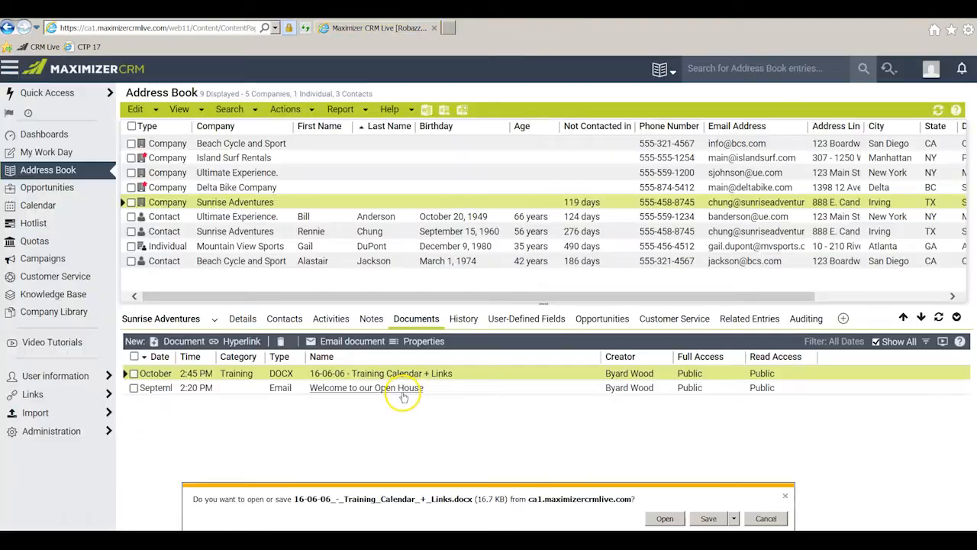
{"action": "left_click", "coordinate": [675, 521]}
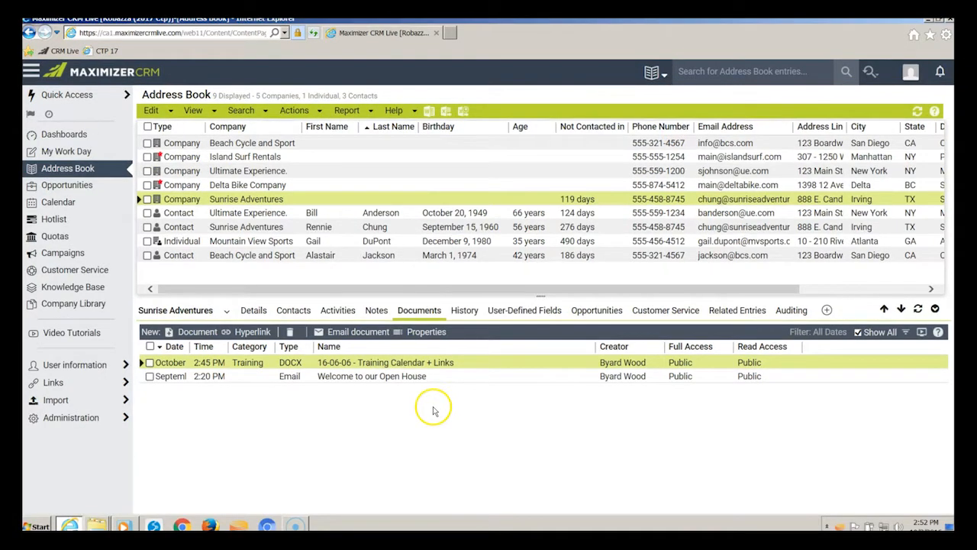
Add the seven "16-06-20" agenda and training files from the 05 - Training Agendas folder to a new document upload for Sunrise Adventures
{"action": "left_click", "coordinate": [193, 331]}
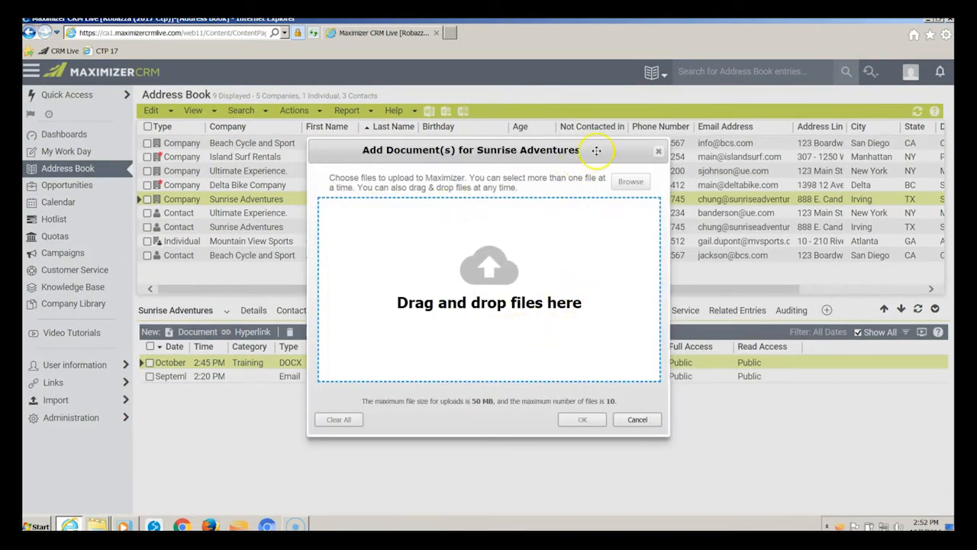
{"action": "left_click_drag", "start_coordinate": [596, 151], "coordinate": [839, 102]}
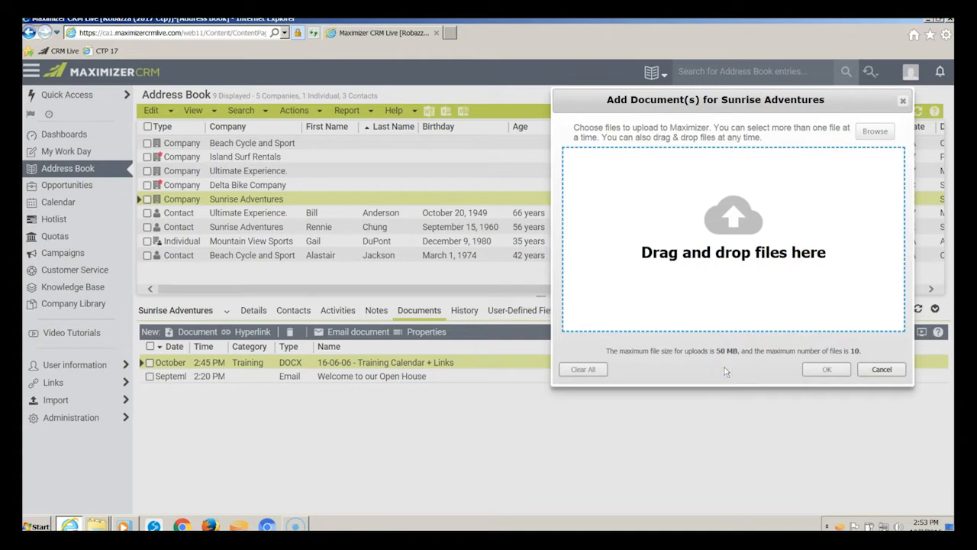
{"action": "mouse_move", "coordinate": [96, 524]}
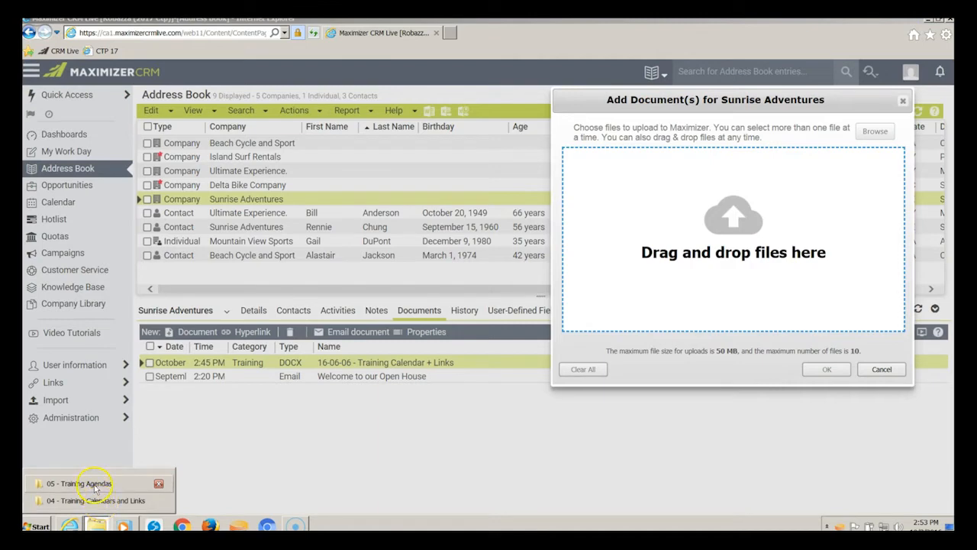
{"action": "left_click", "coordinate": [79, 483]}
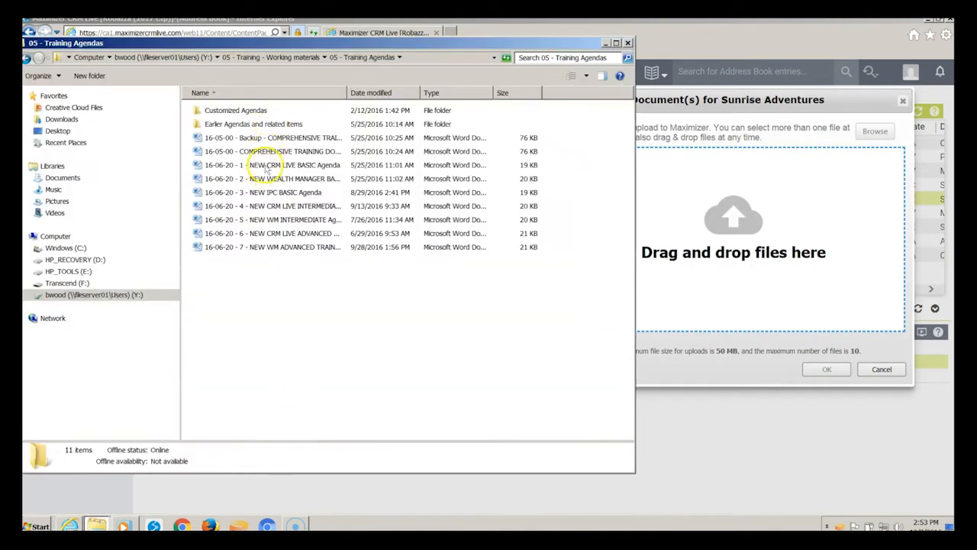
{"action": "left_click", "coordinate": [271, 165]}
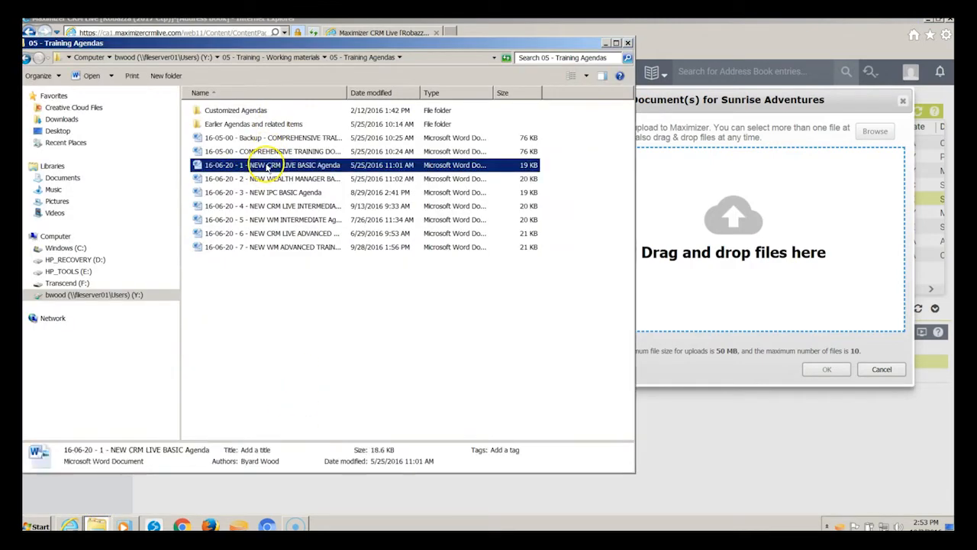
{"action": "left_click", "coordinate": [260, 247], "text": "shift"}
{"action": "left_click_drag", "start_coordinate": [360, 196], "coordinate": [701, 203]}
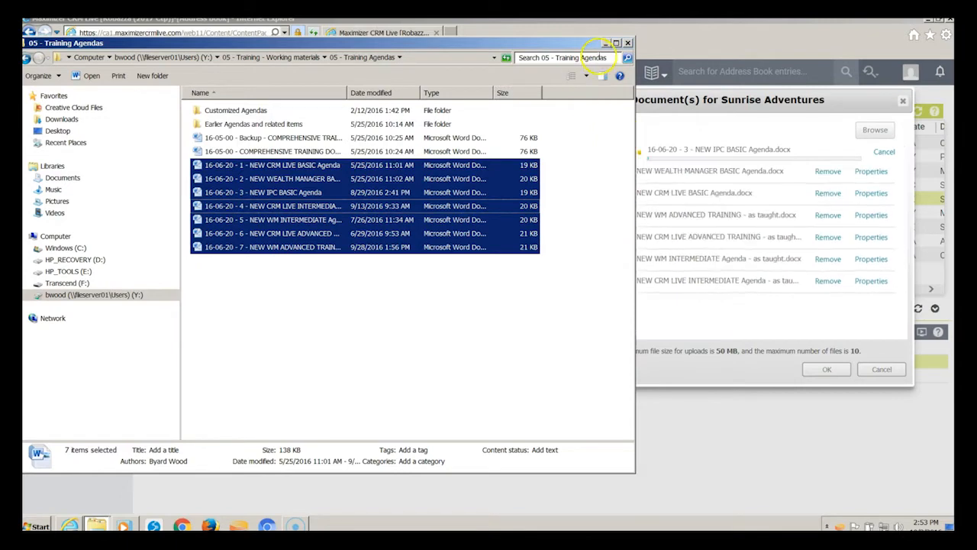
{"action": "left_click", "coordinate": [604, 43]}
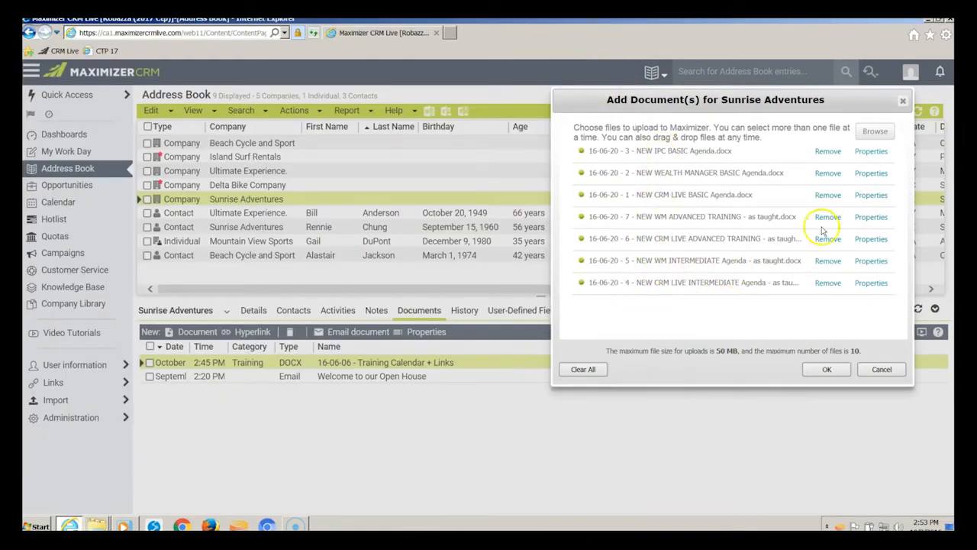
Set the category of "16-06-20 - 3 - NEW IPC BASIC Agenda" to Training and complete the upload
{"action": "left_click", "coordinate": [868, 153]}
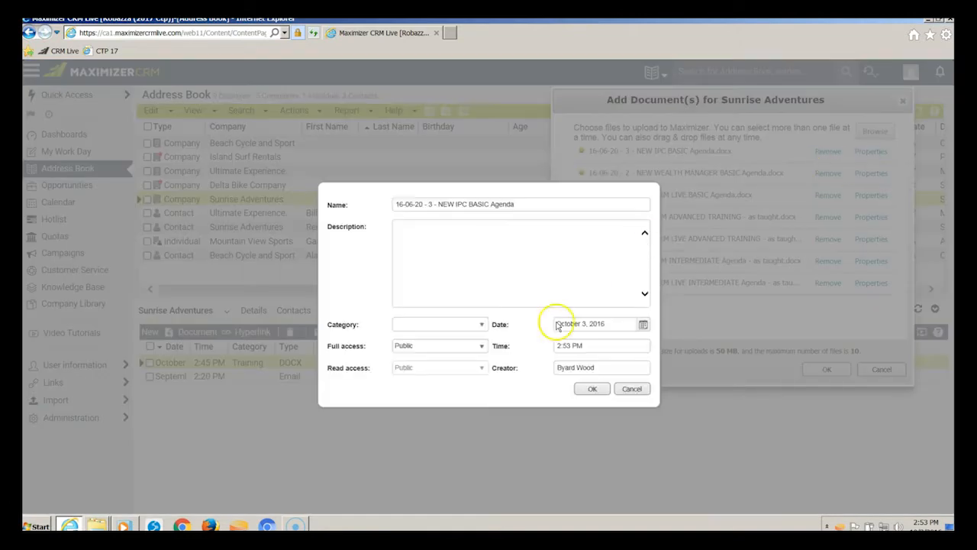
{"action": "left_click", "coordinate": [484, 324]}
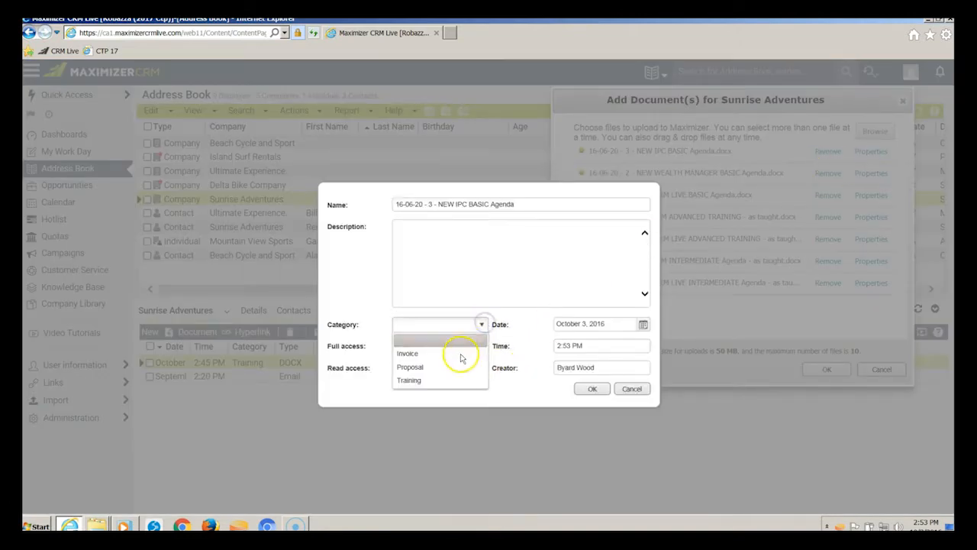
{"action": "left_click", "coordinate": [434, 381]}
{"action": "left_click", "coordinate": [590, 390]}
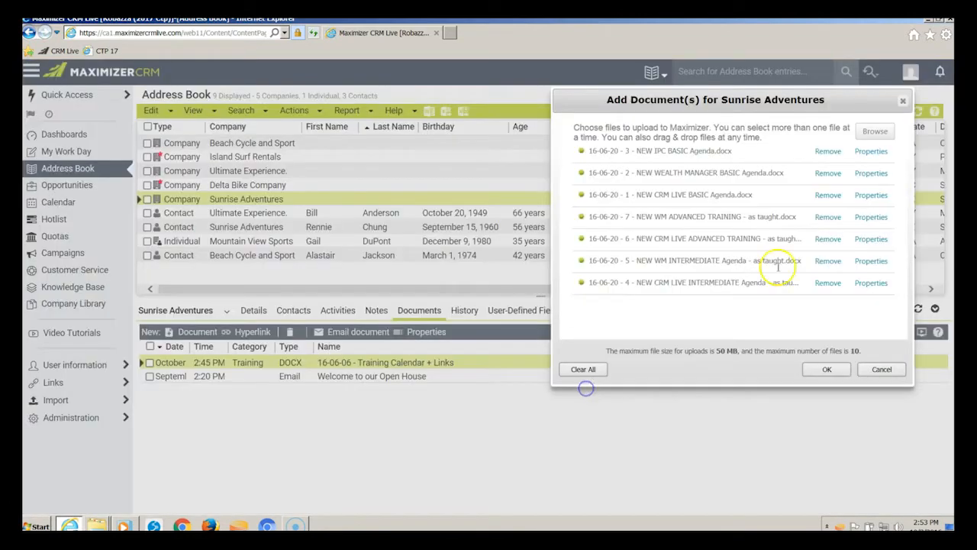
{"action": "left_click", "coordinate": [824, 370]}
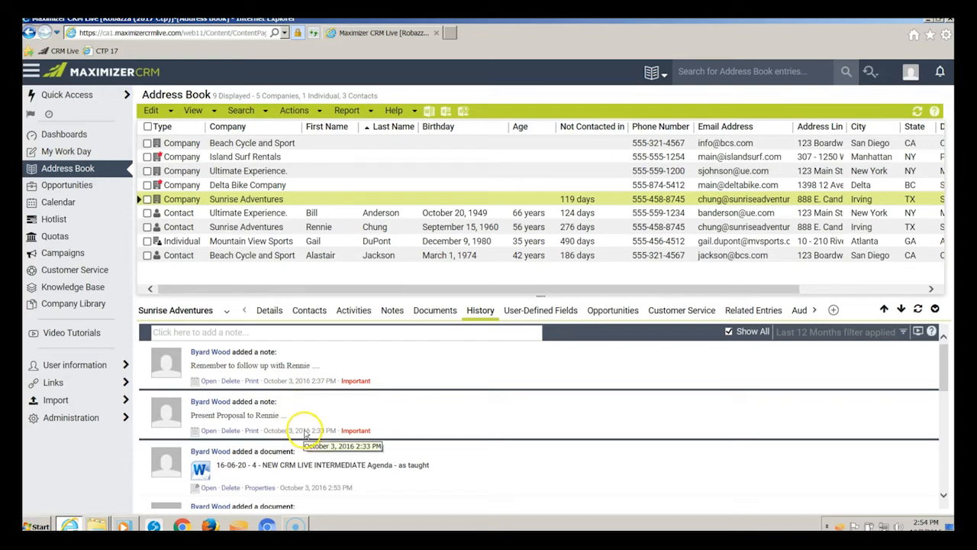
Submit the note "Test note from History" directly from the Sunrise Adventures history and find it among the entries
{"action": "scroll", "coordinate": [943, 378], "scroll_direction": "down", "scroll_amount": 3}
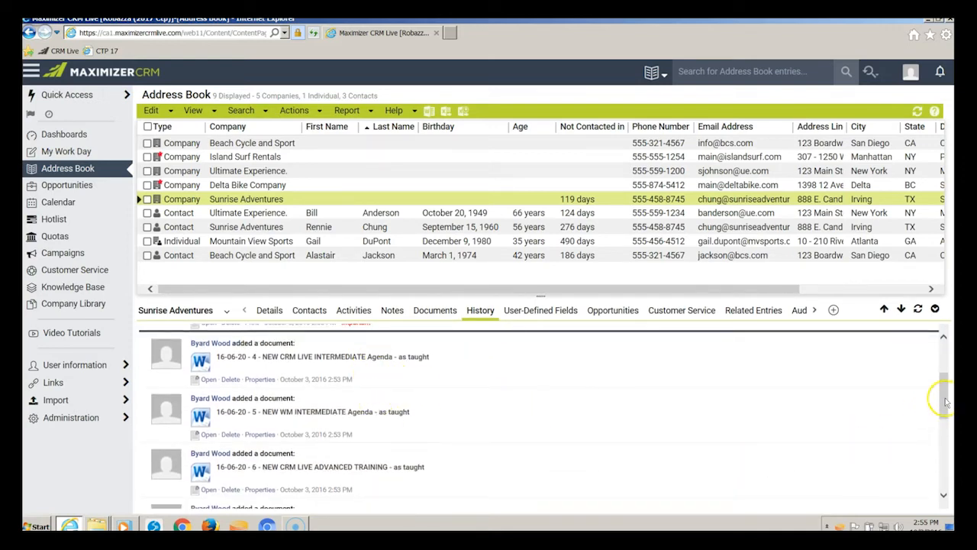
{"action": "left_click_drag", "start_coordinate": [945, 402], "coordinate": [944, 366]}
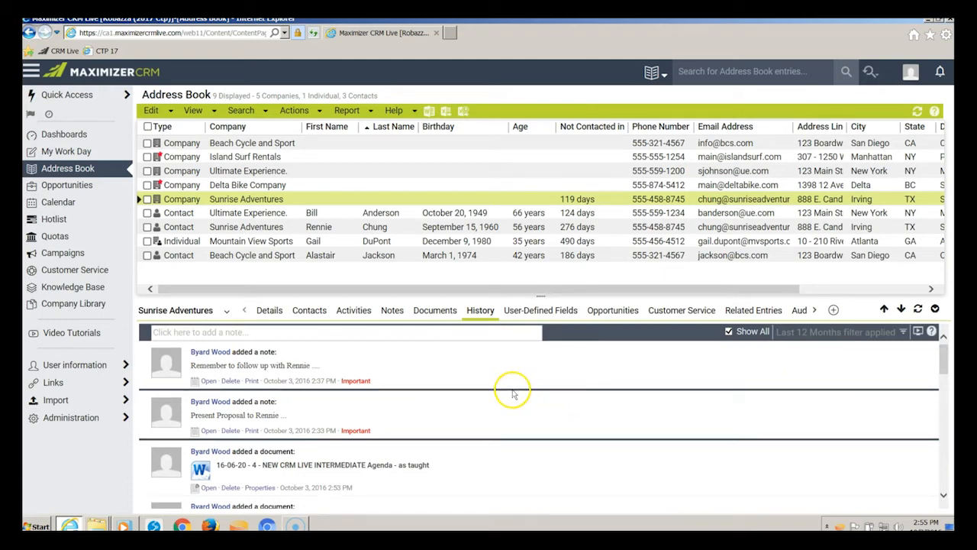
{"action": "left_click", "coordinate": [177, 332]}
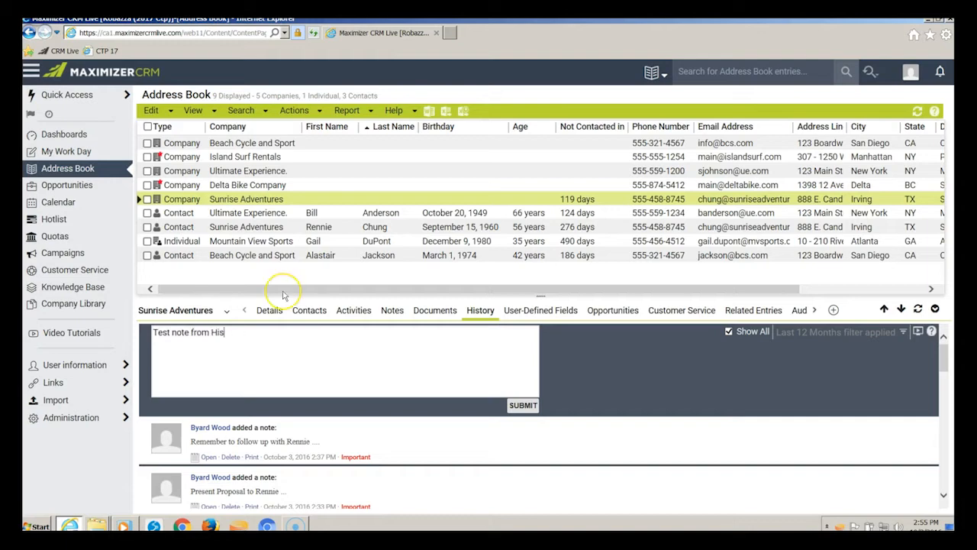
{"action": "left_click", "coordinate": [523, 405]}
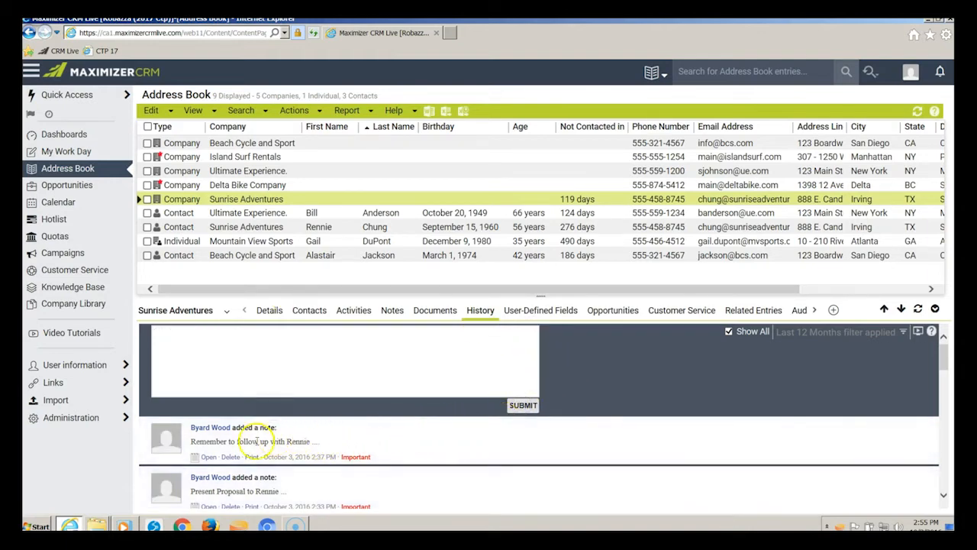
{"action": "scroll", "coordinate": [944, 365], "scroll_direction": "down", "scroll_amount": 3}
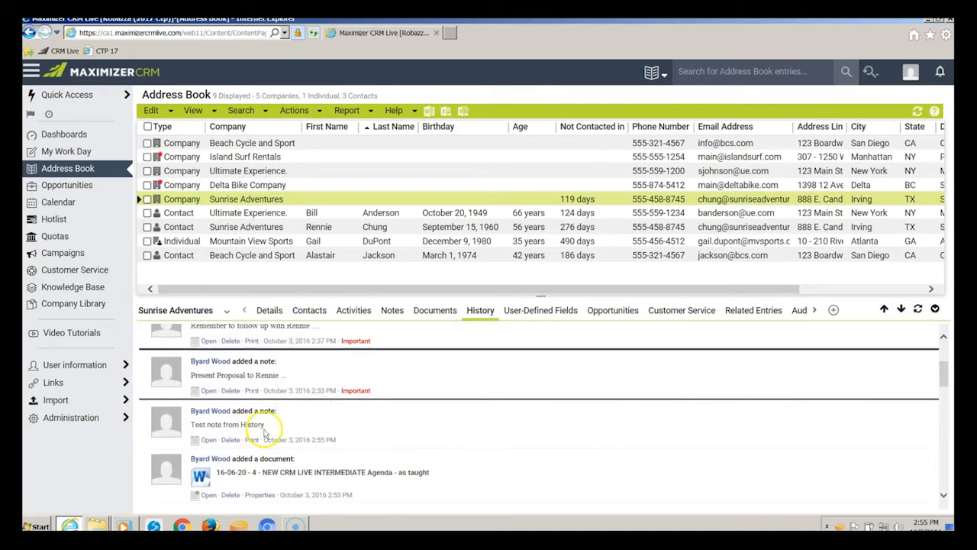
Refresh the Sunrise Adventures notes list, then remove the important flag from the "Present Proposal" note and save it
{"action": "left_click", "coordinate": [393, 310]}
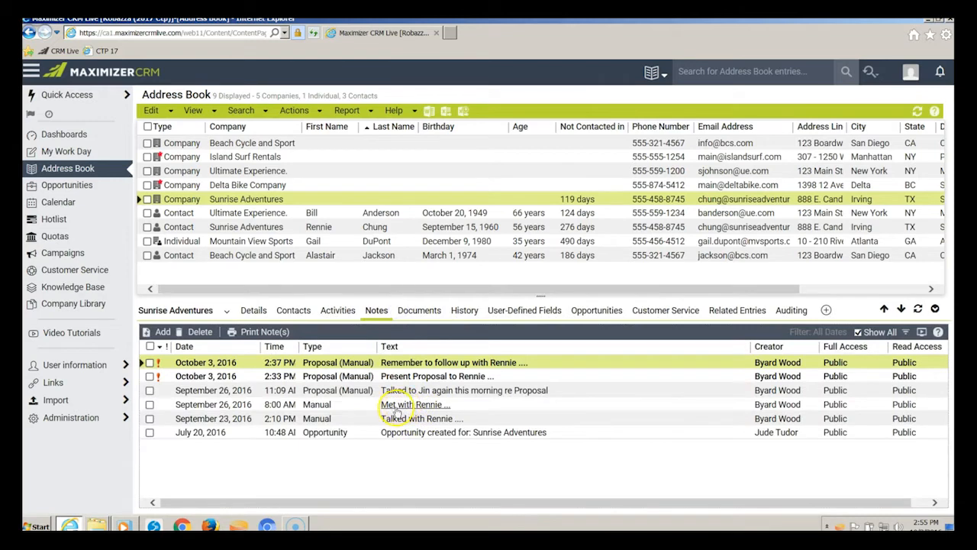
{"action": "left_click", "coordinate": [918, 309]}
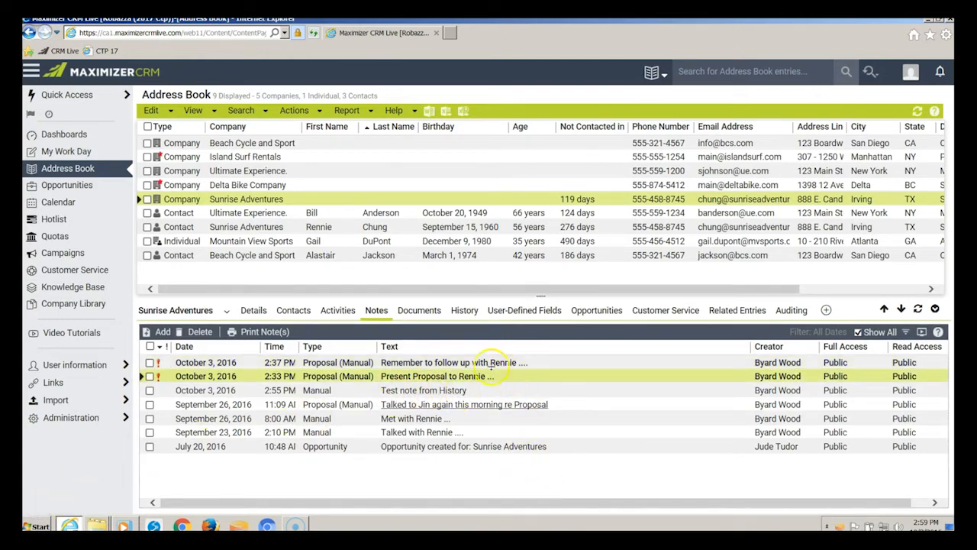
{"action": "left_click", "coordinate": [429, 377]}
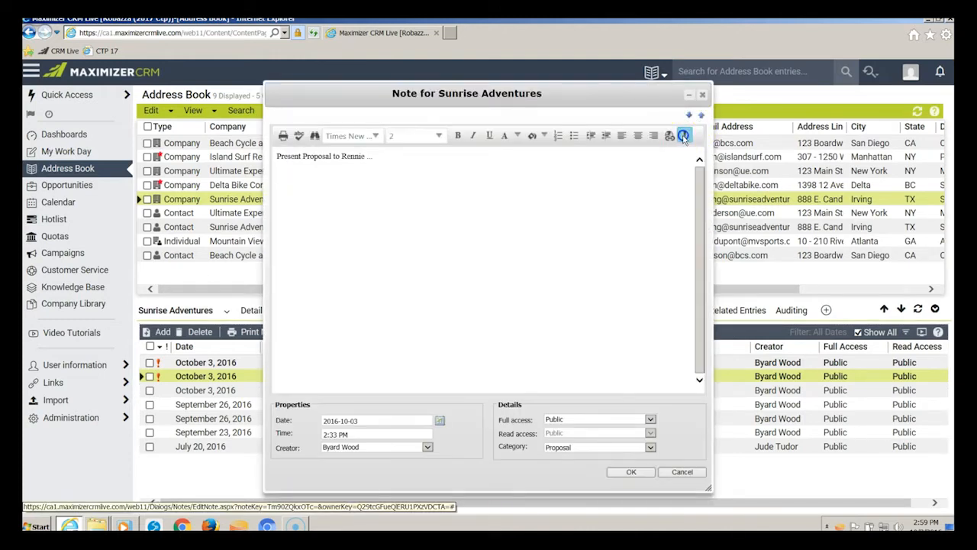
{"action": "left_click", "coordinate": [633, 472]}
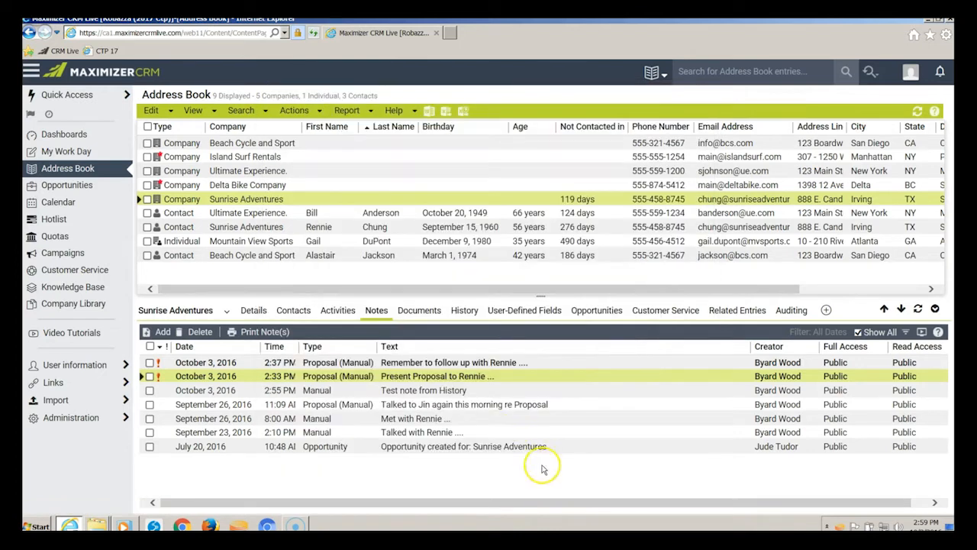
Refresh the Sunrise Adventures history and check where the "Present Proposal" note is listed
{"action": "left_click", "coordinate": [466, 312]}
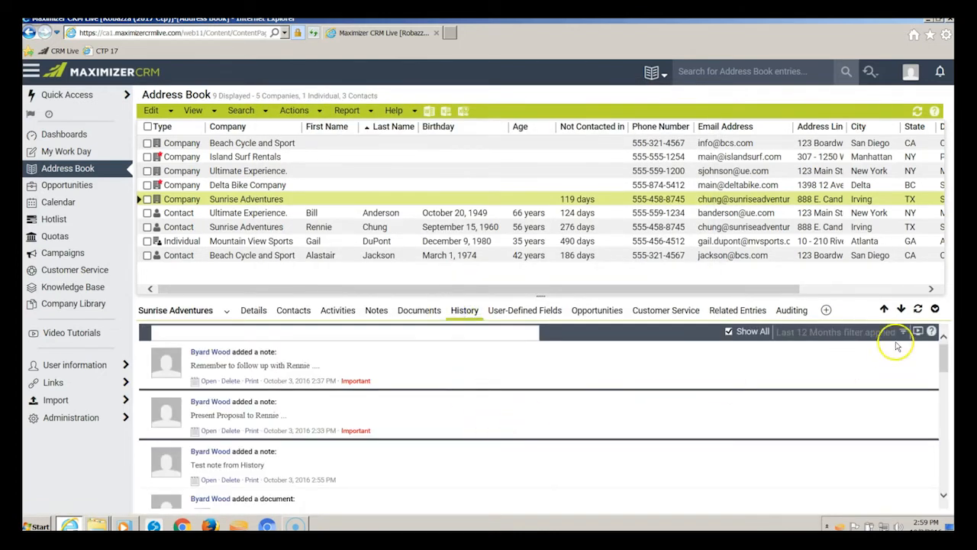
{"action": "left_click", "coordinate": [917, 310]}
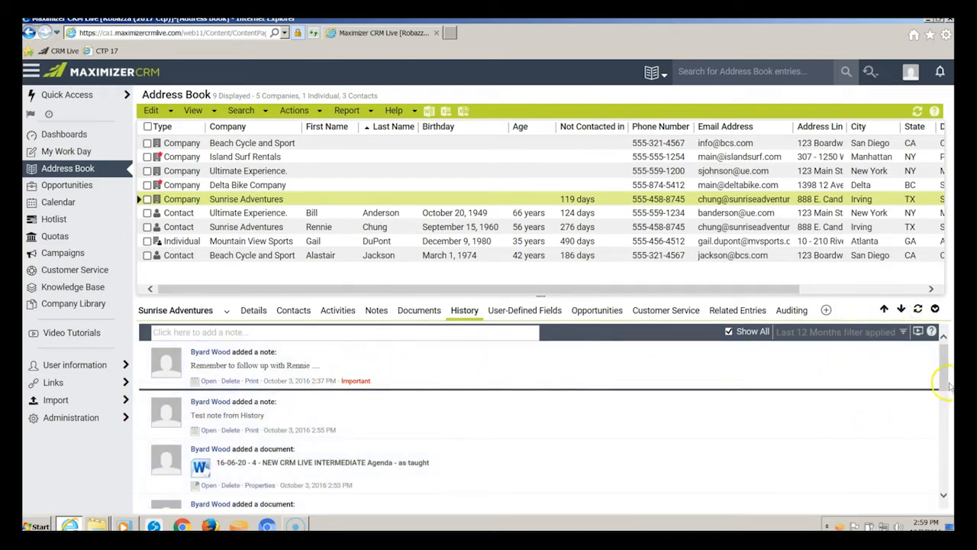
{"action": "left_click_drag", "start_coordinate": [943, 378], "coordinate": [946, 454]}
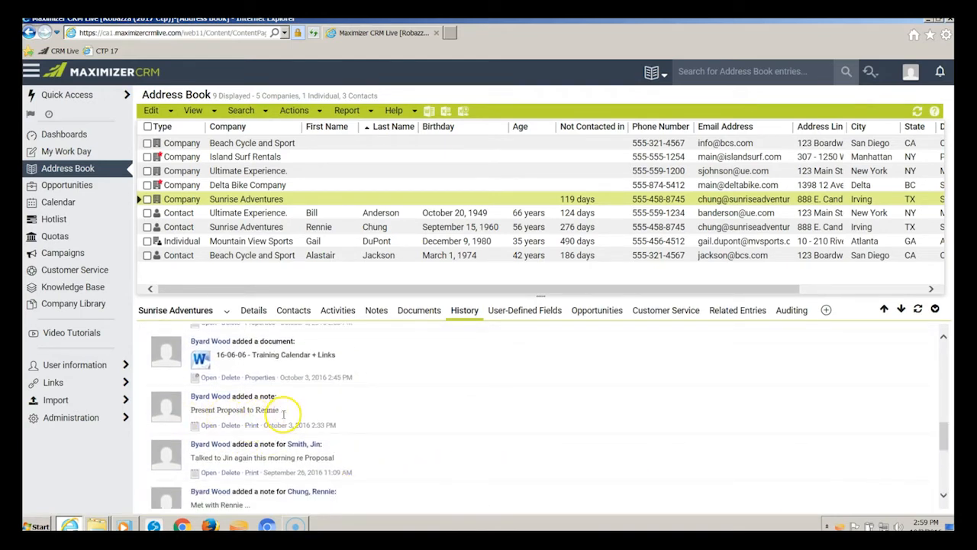
Limit the notes list to the notes of the Chairman & CEO contact at Sunrise Adventures by turning off Show All
{"action": "left_click", "coordinate": [420, 312]}
{"action": "left_click", "coordinate": [377, 313]}
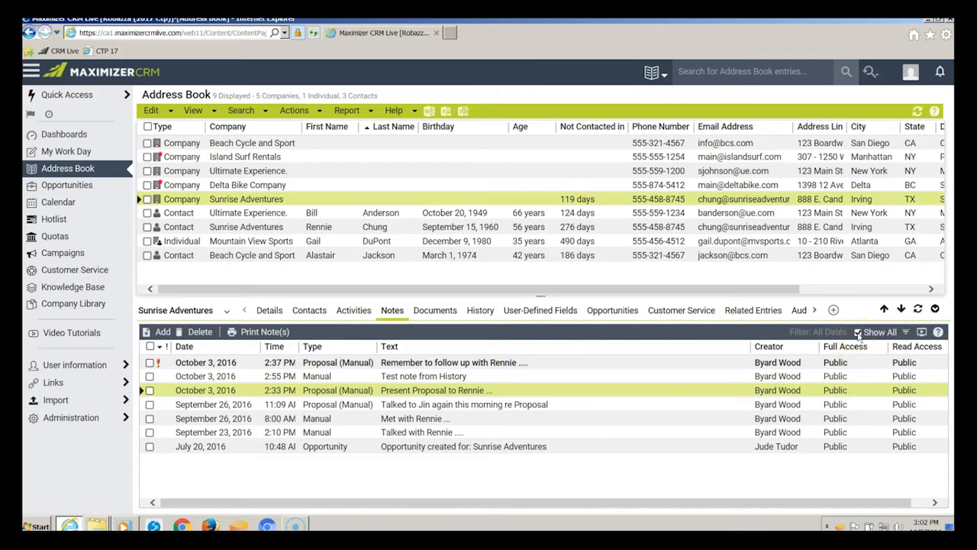
{"action": "left_click", "coordinate": [191, 313]}
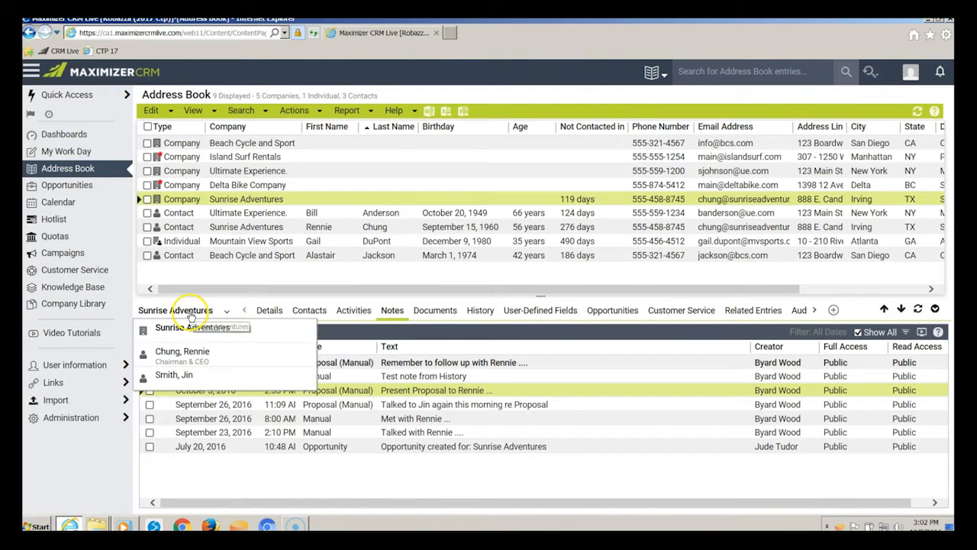
{"action": "left_click", "coordinate": [182, 355]}
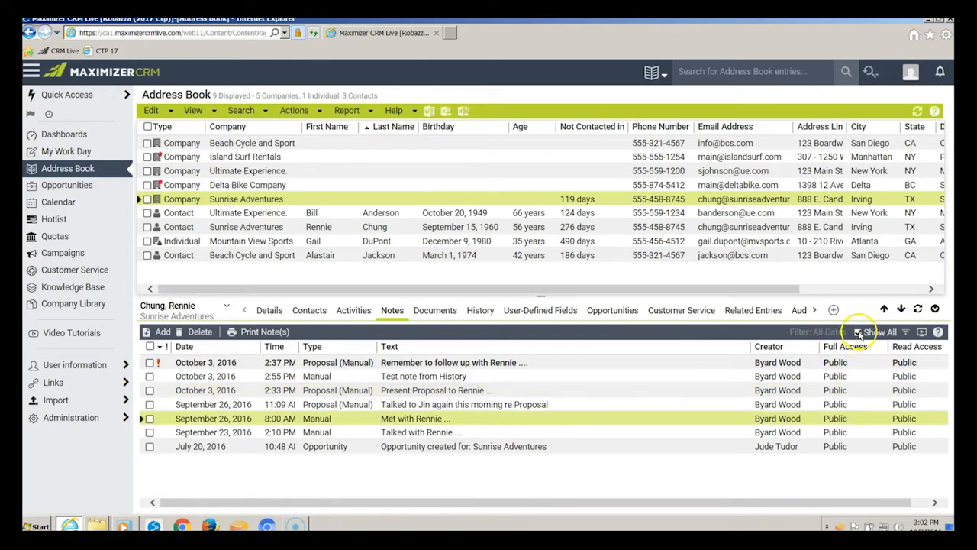
{"action": "left_click", "coordinate": [858, 332]}
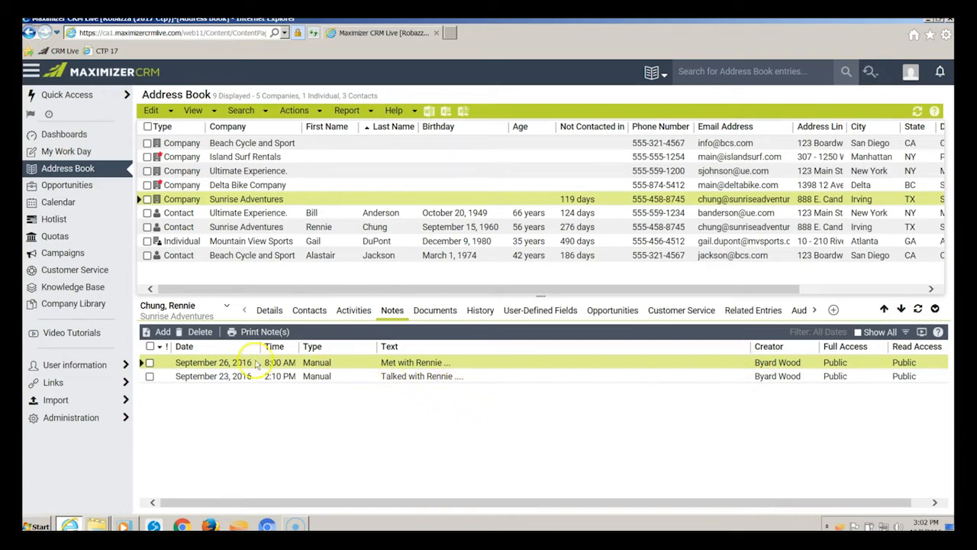
Reselect the Chairman & CEO contact, then view the notes of the other Sunrise Adventures contact
{"action": "left_click", "coordinate": [183, 310]}
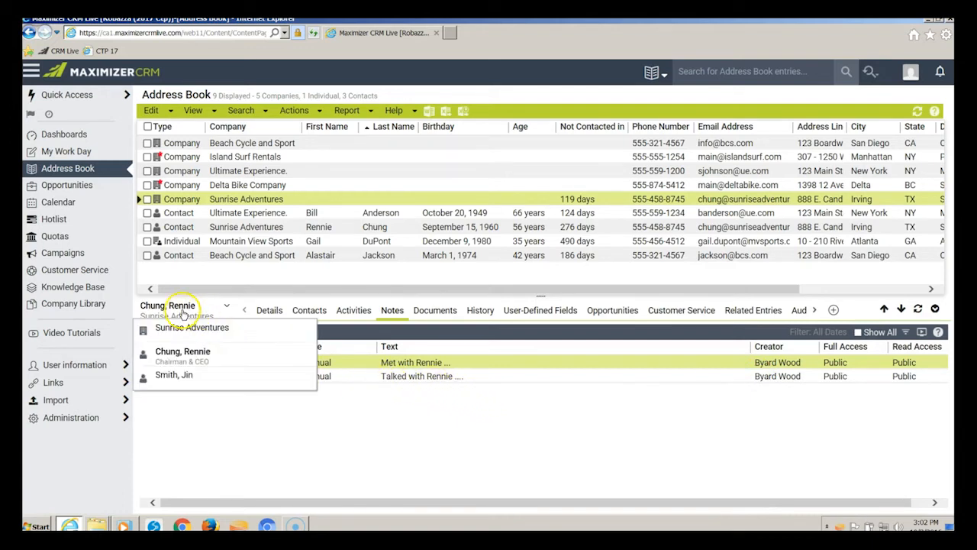
{"action": "left_click", "coordinate": [184, 357]}
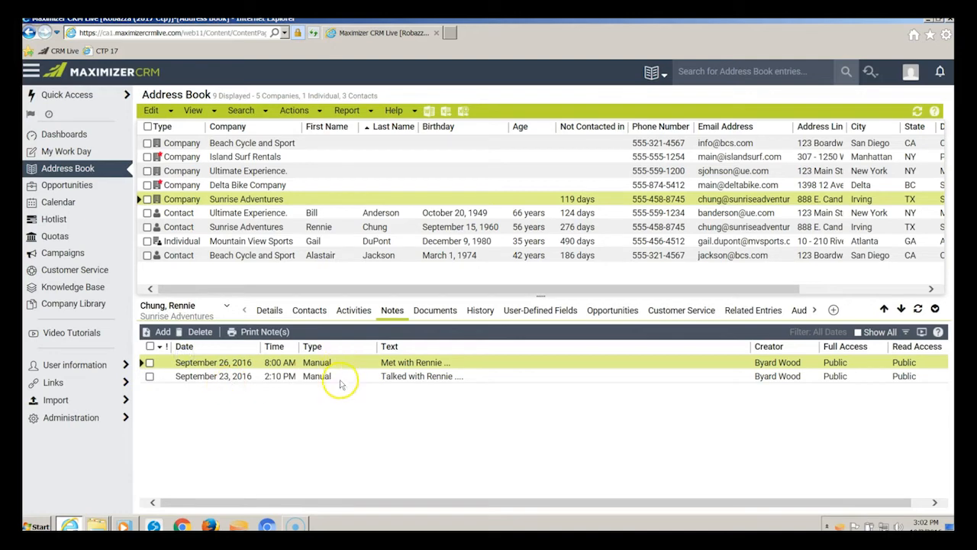
{"action": "left_click", "coordinate": [171, 309]}
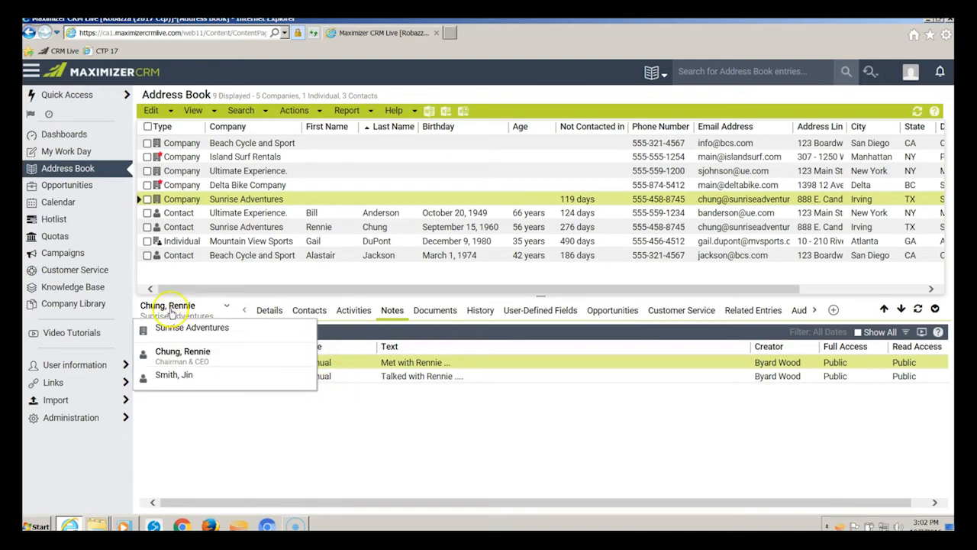
{"action": "left_click", "coordinate": [175, 374]}
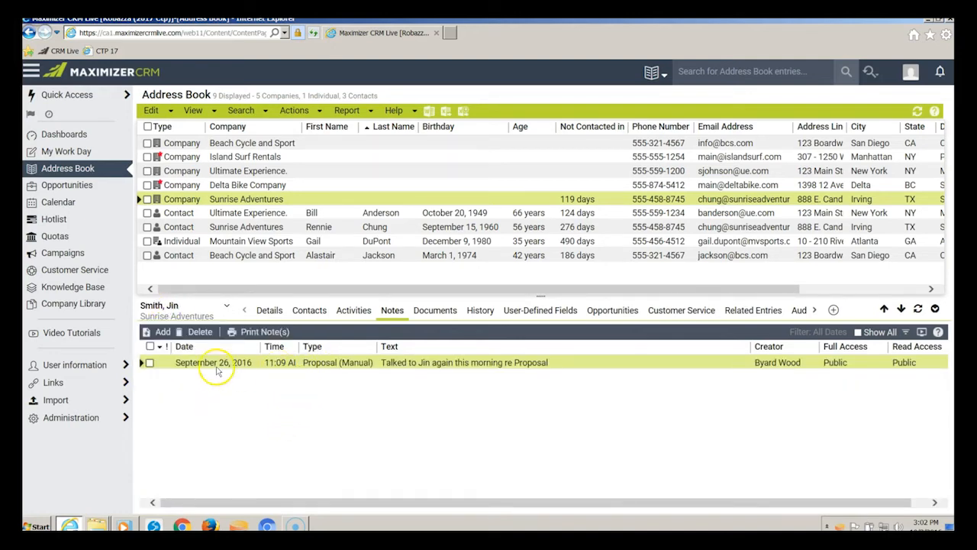
View the notes of the Sunrise Adventures company itself and turn Show All back on
{"action": "left_click", "coordinate": [173, 308]}
{"action": "left_click", "coordinate": [175, 328]}
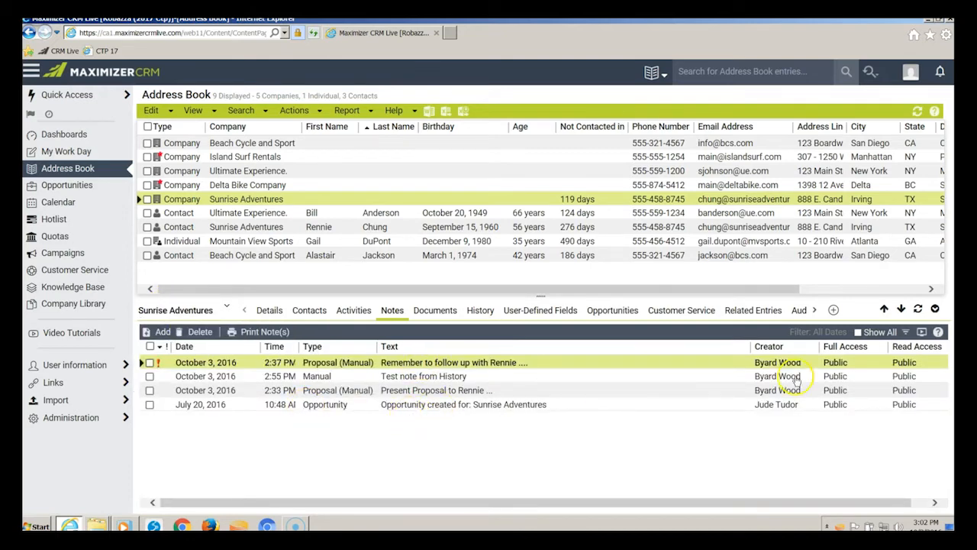
{"action": "left_click", "coordinate": [858, 333]}
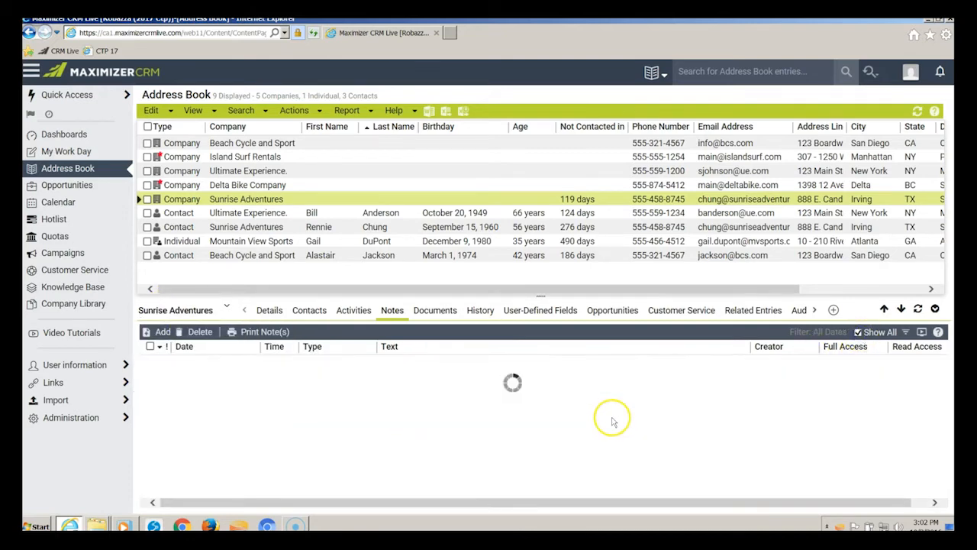
View the notes of the Chairman & CEO contact at Sunrise Adventures
{"action": "left_click", "coordinate": [175, 310]}
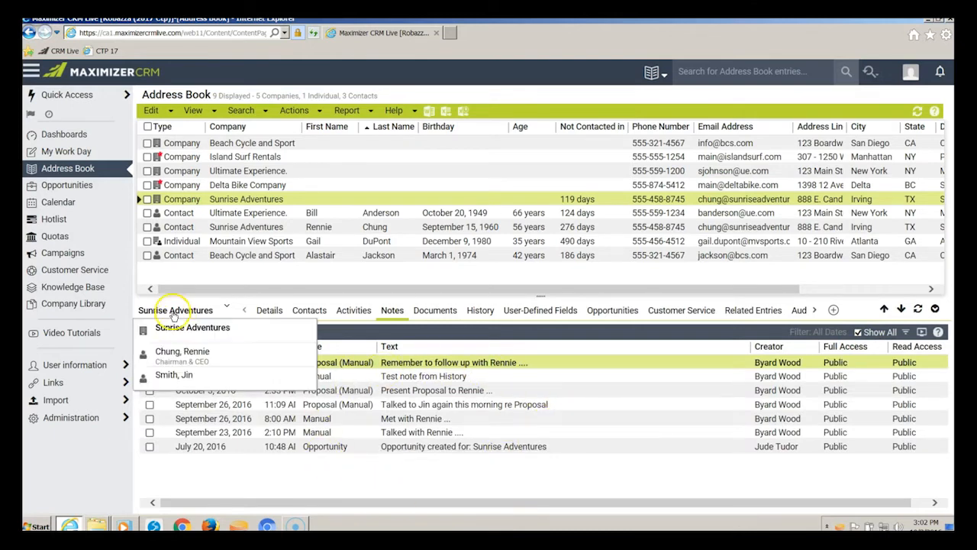
{"action": "left_click", "coordinate": [170, 351]}
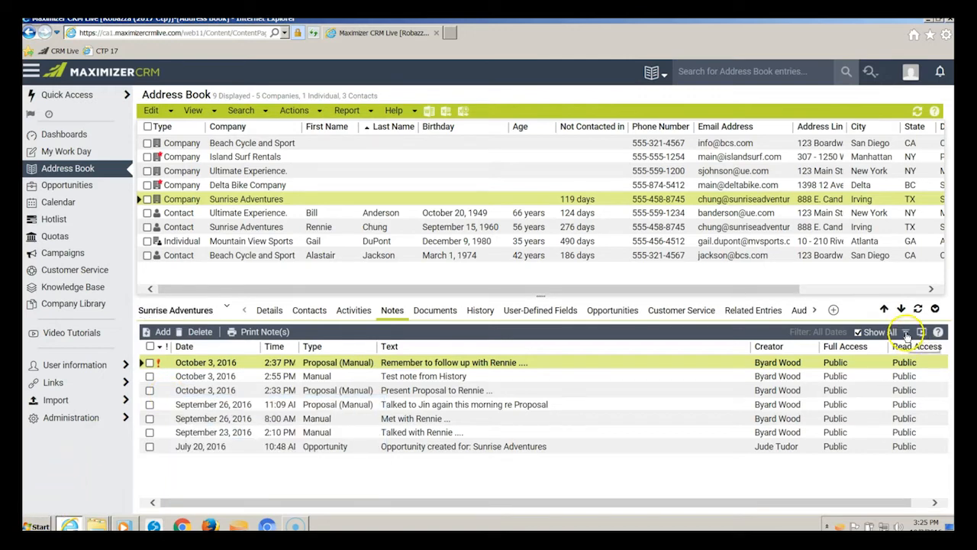
Open the notes filter for Sunrise Adventures and examine its date range choices, including the Custom start and end dates, leaving All Dates selected
{"action": "left_click", "coordinate": [906, 334]}
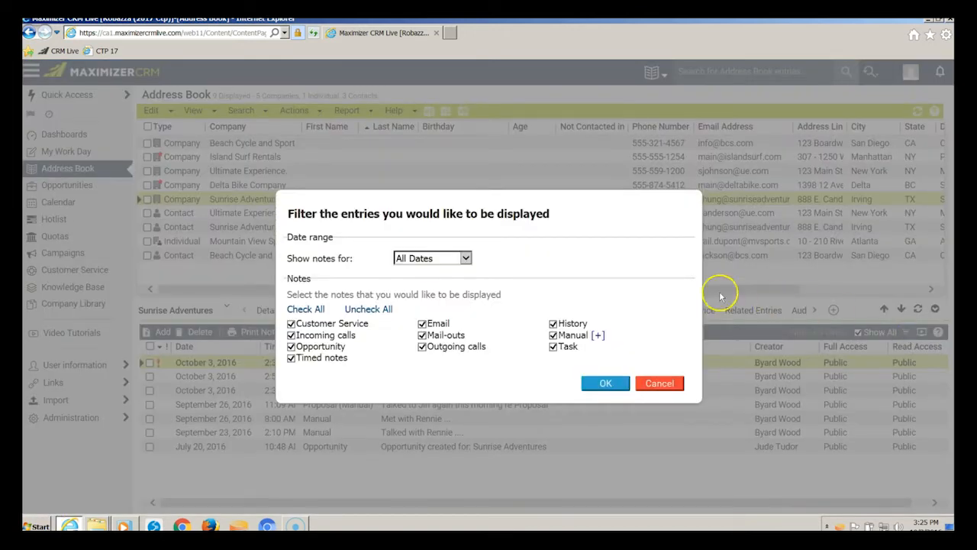
{"action": "left_click", "coordinate": [464, 258]}
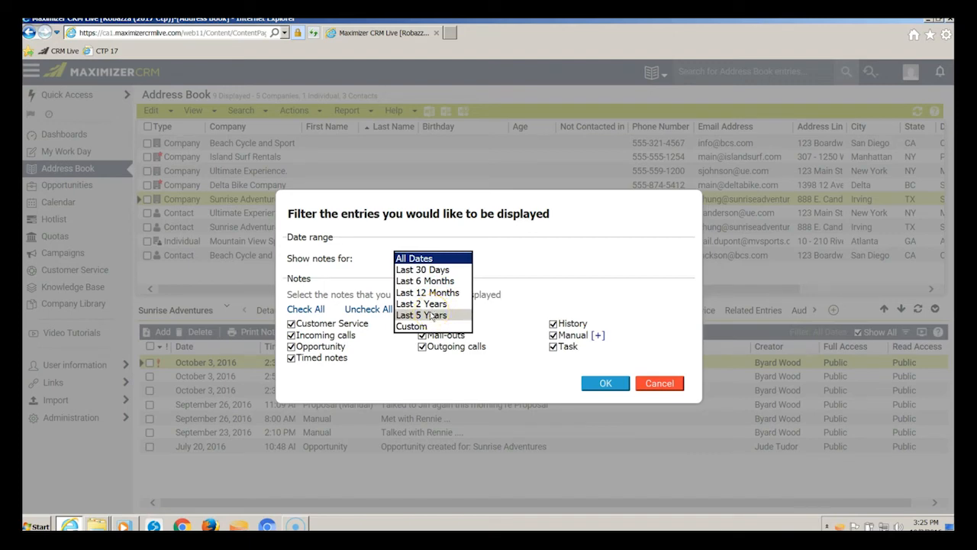
{"action": "left_click", "coordinate": [436, 260]}
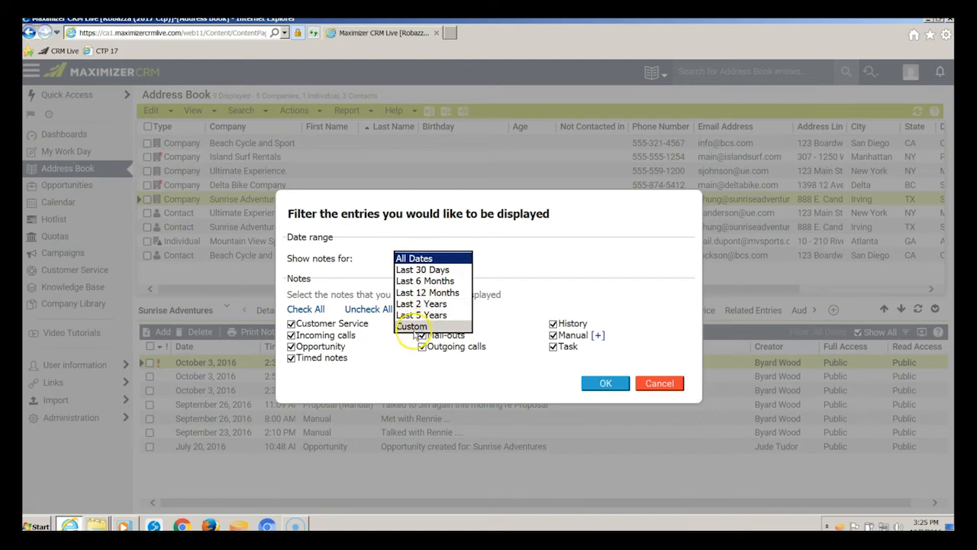
{"action": "left_click", "coordinate": [412, 327]}
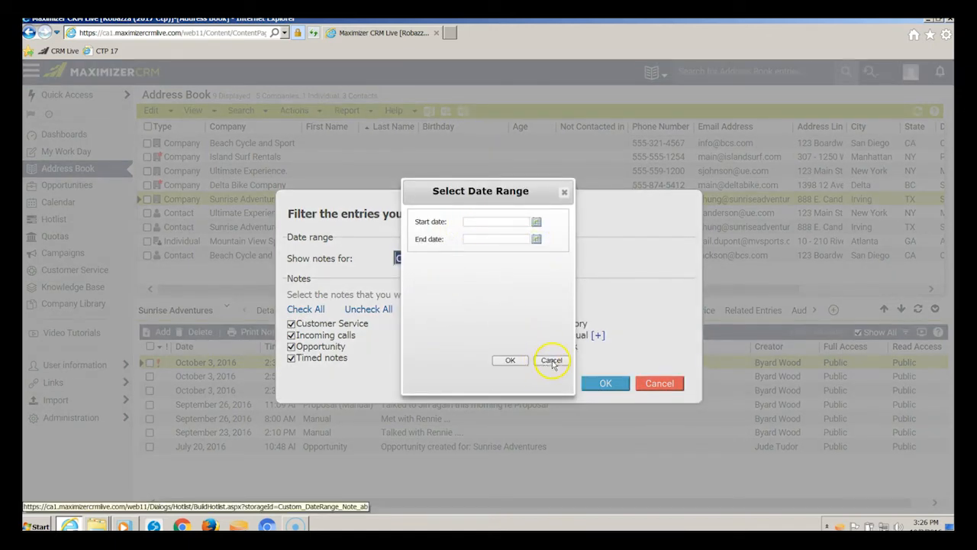
{"action": "left_click", "coordinate": [552, 361]}
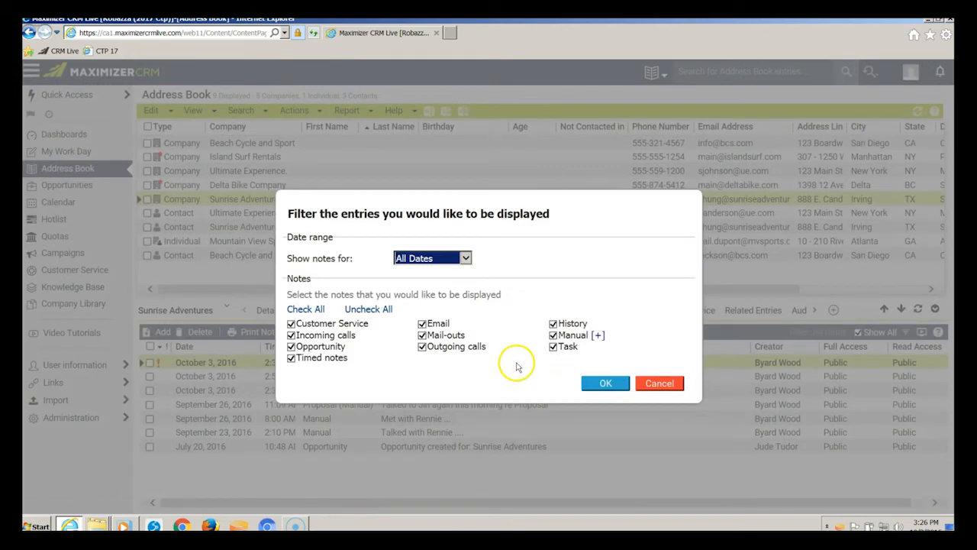
Try limiting the notes filter to Email, Mail-outs and Outgoing calls, and apply it with every note type reselected
{"action": "left_click", "coordinate": [372, 309]}
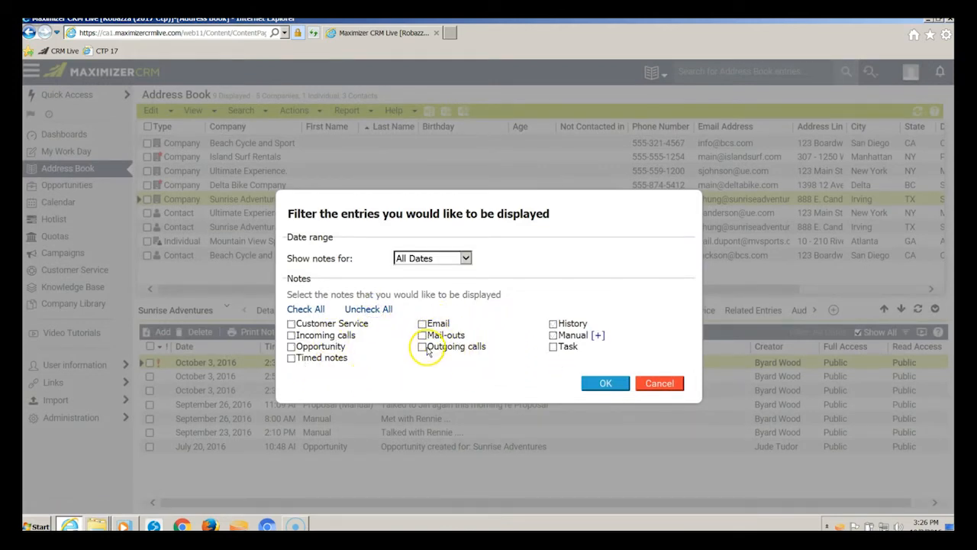
{"action": "left_click", "coordinate": [423, 345]}
{"action": "left_click", "coordinate": [422, 323]}
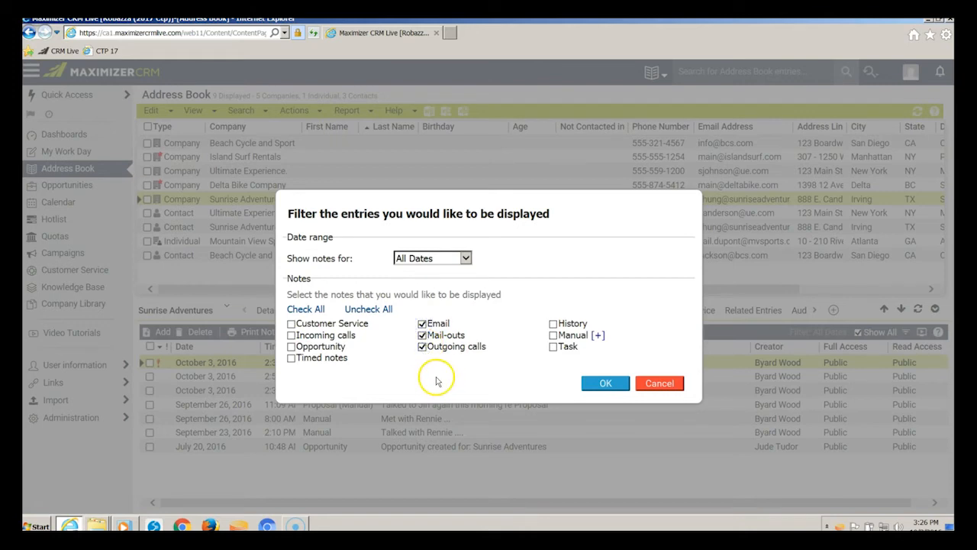
{"action": "left_click", "coordinate": [306, 310]}
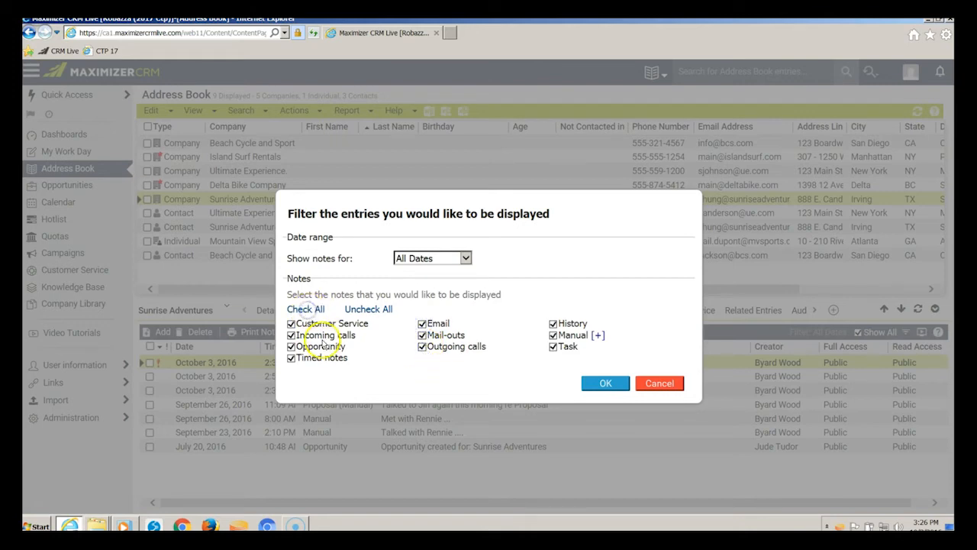
{"action": "left_click", "coordinate": [604, 384]}
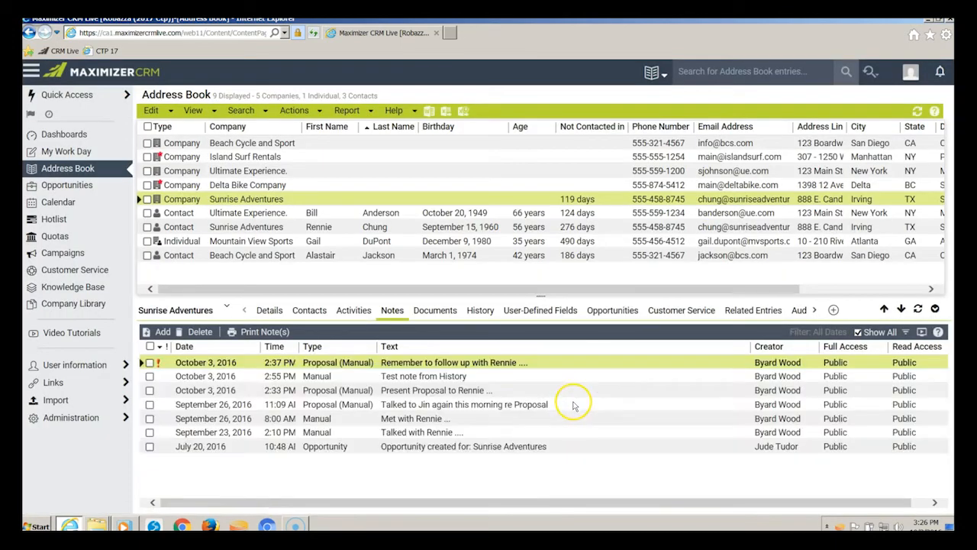
Filter the Sunrise Adventures documents so that only those in the Training category are displayed
{"action": "left_click", "coordinate": [438, 314]}
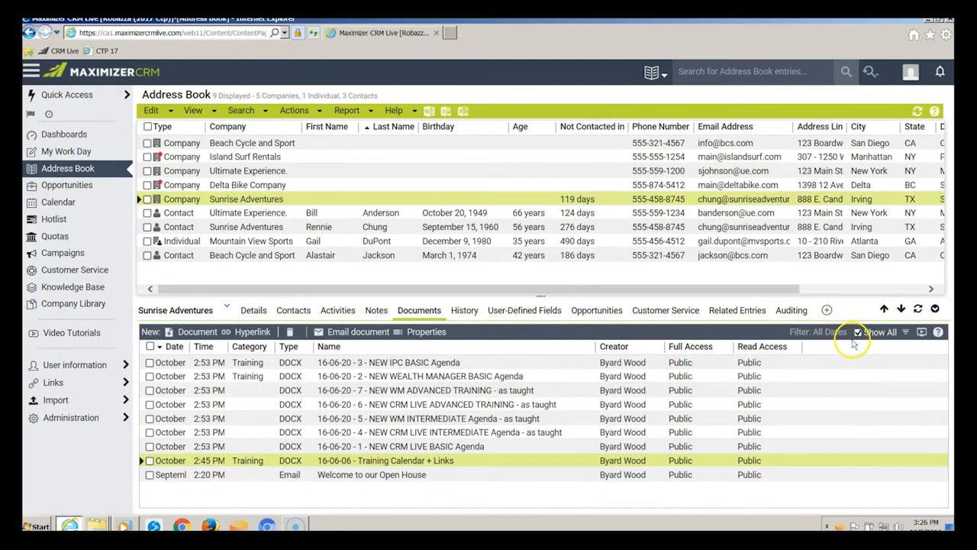
{"action": "left_click", "coordinate": [906, 335]}
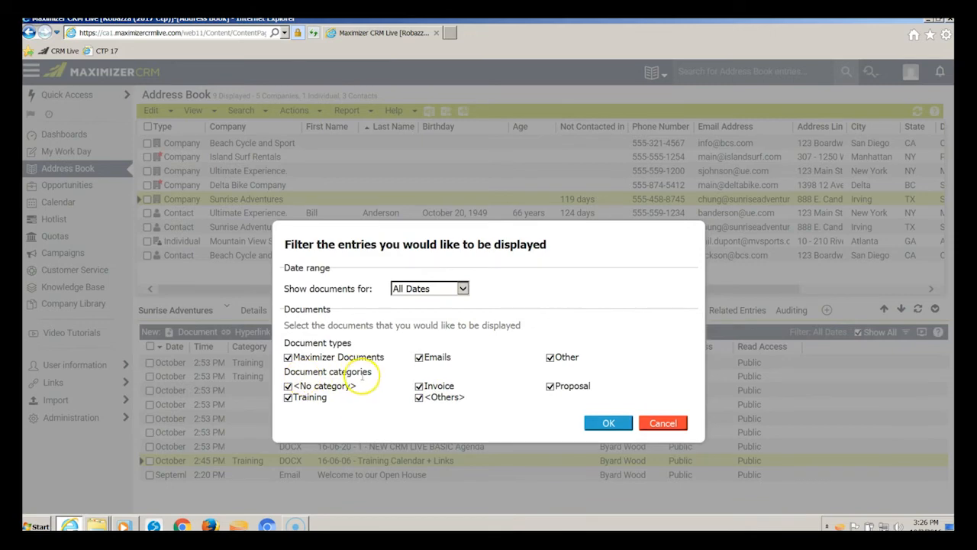
{"action": "left_click", "coordinate": [289, 387]}
{"action": "left_click", "coordinate": [419, 386]}
{"action": "left_click", "coordinate": [550, 387]}
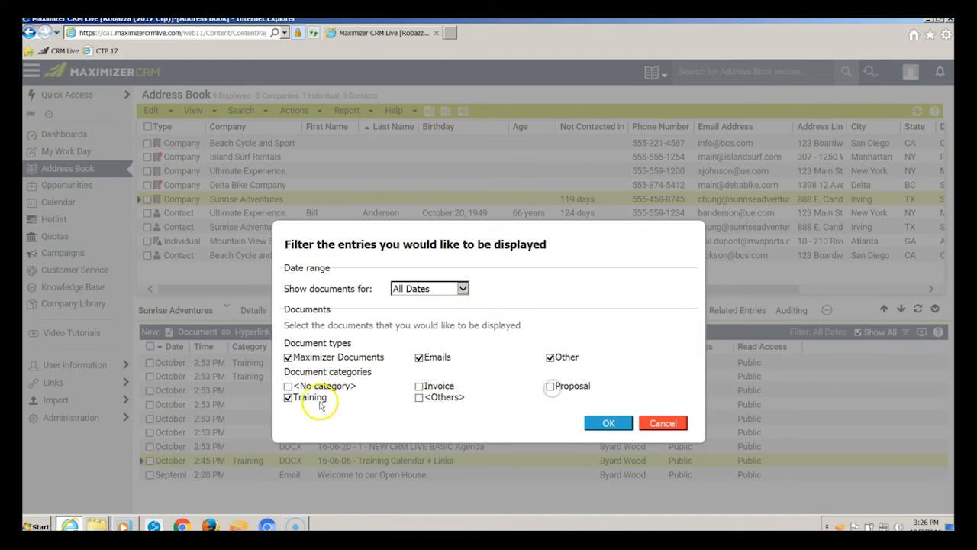
{"action": "left_click", "coordinate": [608, 423]}
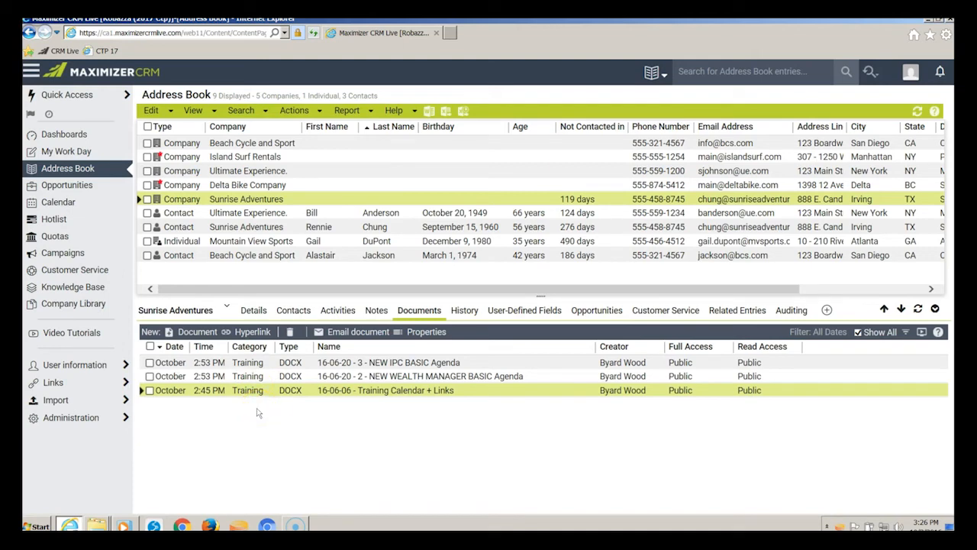
Restore the document filter to include all categories: No category, Invoice, Proposal, Training and Others
{"action": "left_click", "coordinate": [905, 333]}
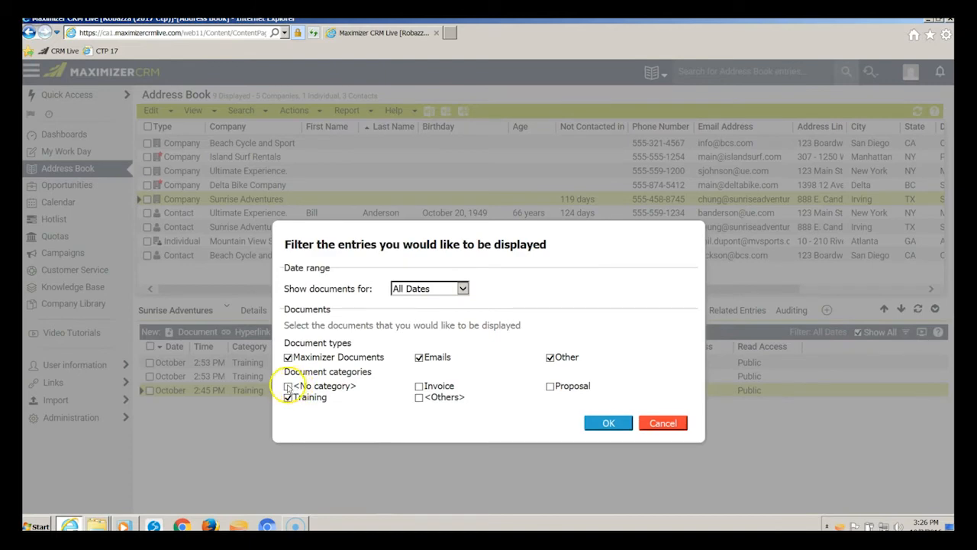
{"action": "left_click", "coordinate": [287, 387]}
{"action": "left_click", "coordinate": [420, 386]}
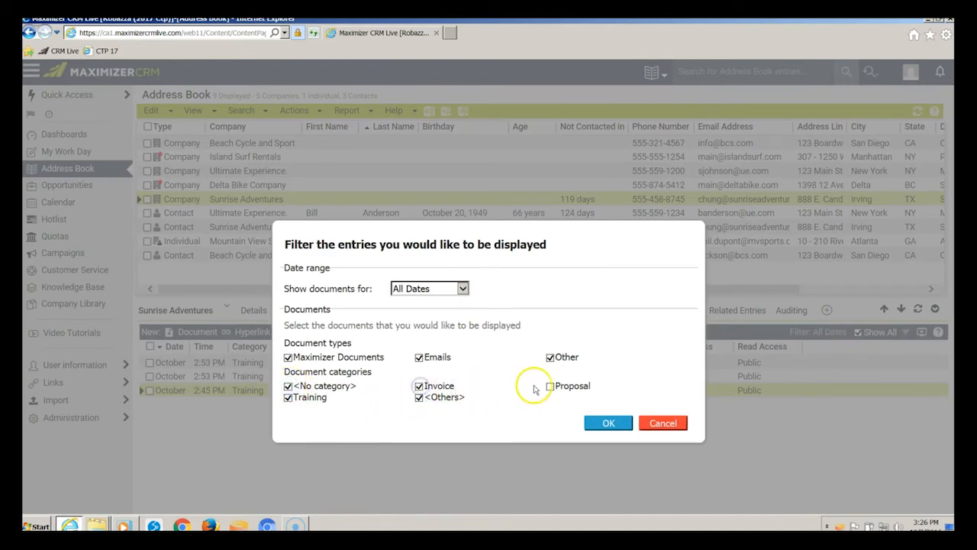
{"action": "left_click", "coordinate": [550, 387]}
{"action": "left_click", "coordinate": [608, 423]}
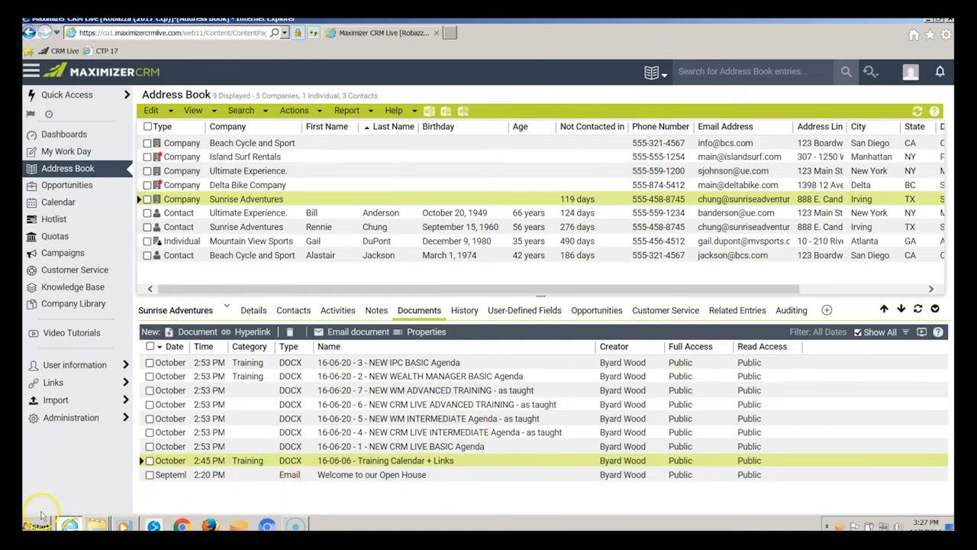
Return to the Sunrise Adventures notes and examine the Note Report options, closing them without printing
{"action": "left_click", "coordinate": [376, 311]}
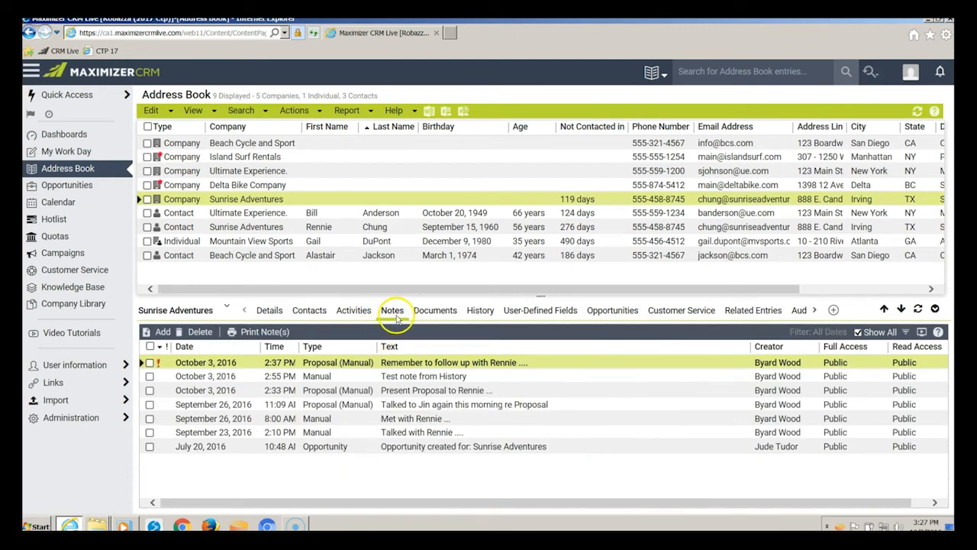
{"action": "left_click", "coordinate": [346, 111]}
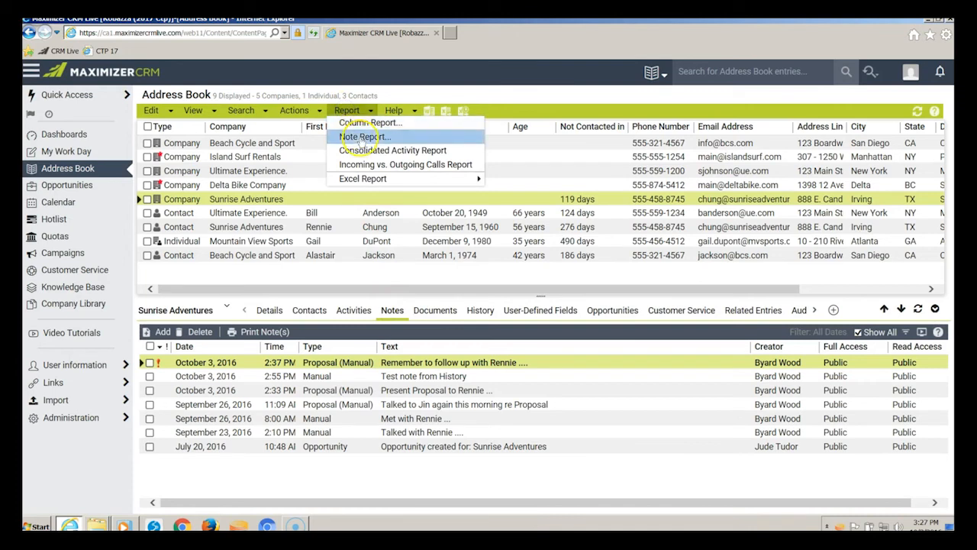
{"action": "left_click", "coordinate": [360, 137]}
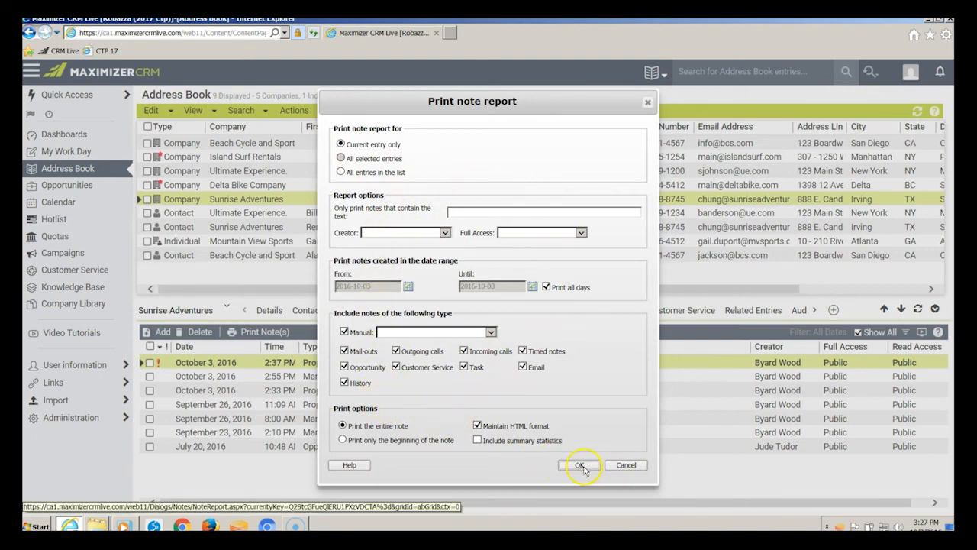
{"action": "left_click", "coordinate": [625, 466]}
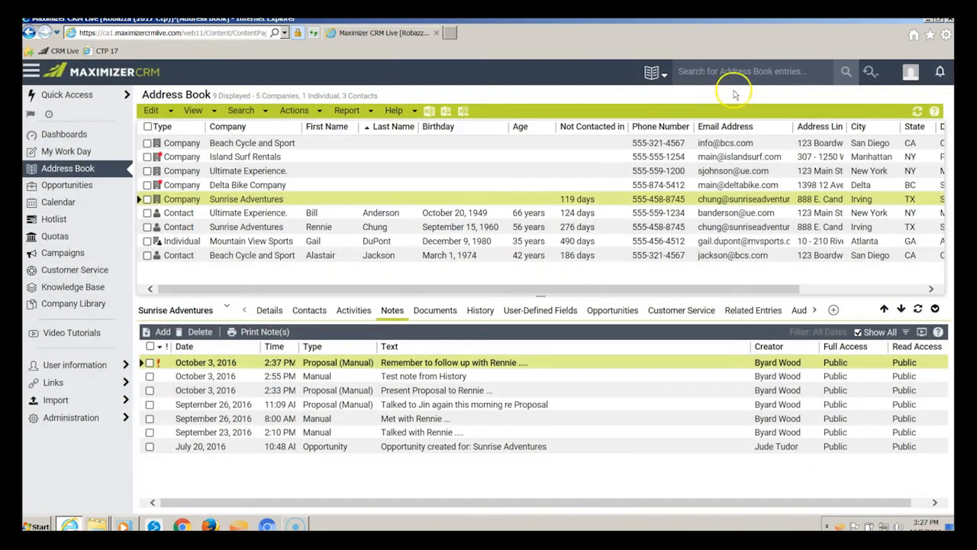
Examine the Logging options in the user's other preferences and close the preferences without saving
{"action": "left_click", "coordinate": [912, 76]}
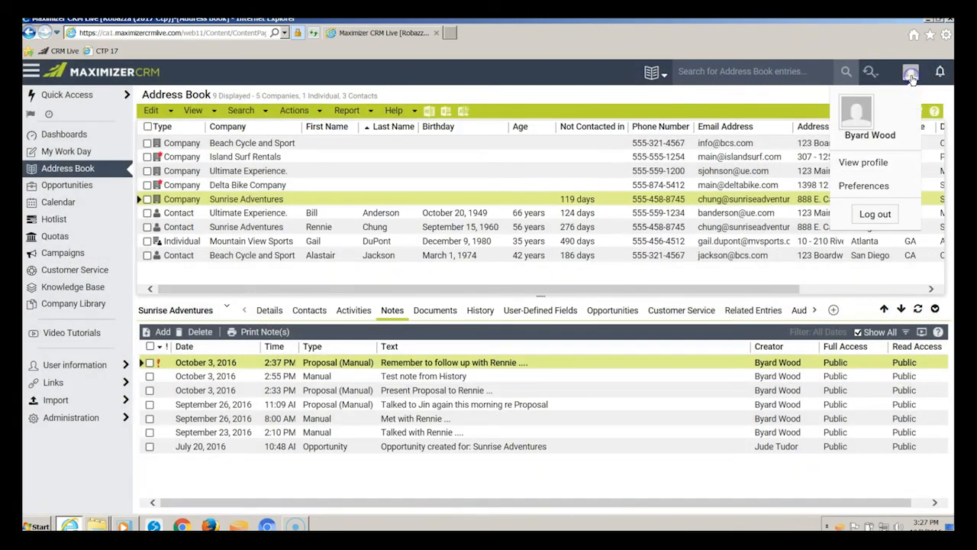
{"action": "left_click", "coordinate": [867, 188]}
{"action": "left_click", "coordinate": [426, 407]}
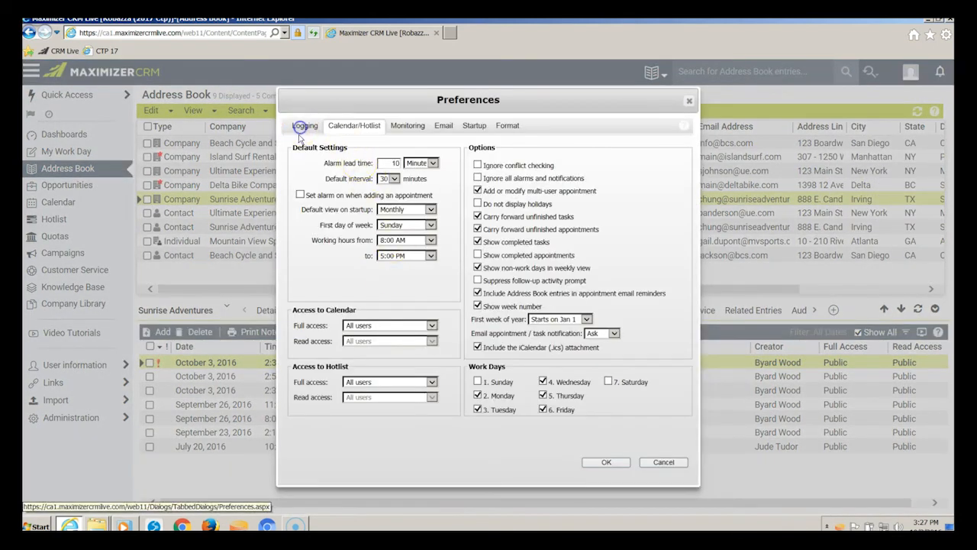
{"action": "left_click", "coordinate": [301, 126]}
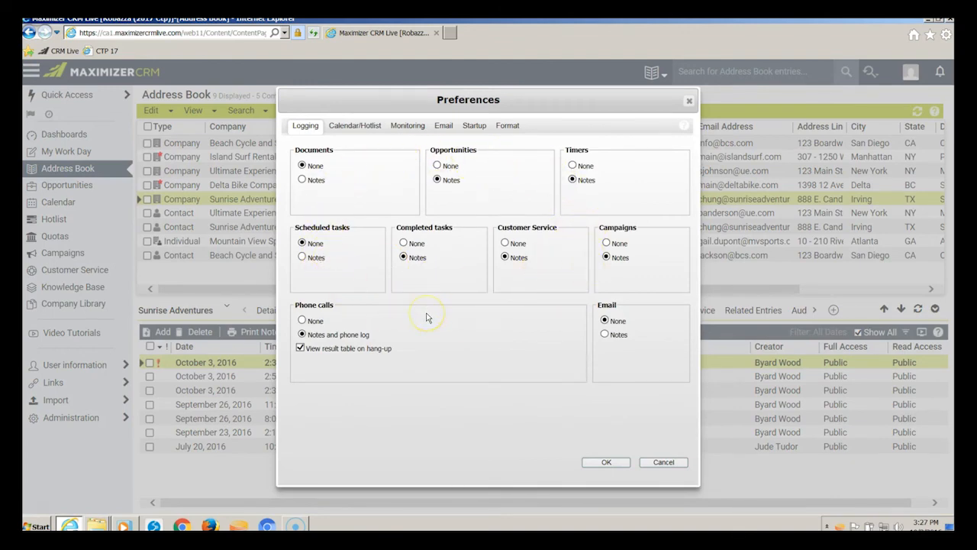
{"action": "left_click", "coordinate": [664, 464]}
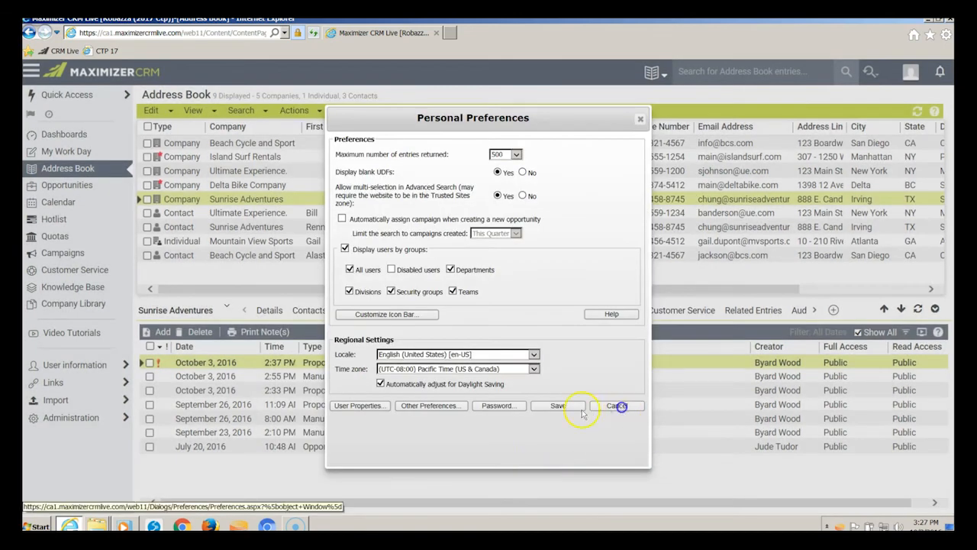
{"action": "left_click", "coordinate": [620, 406]}
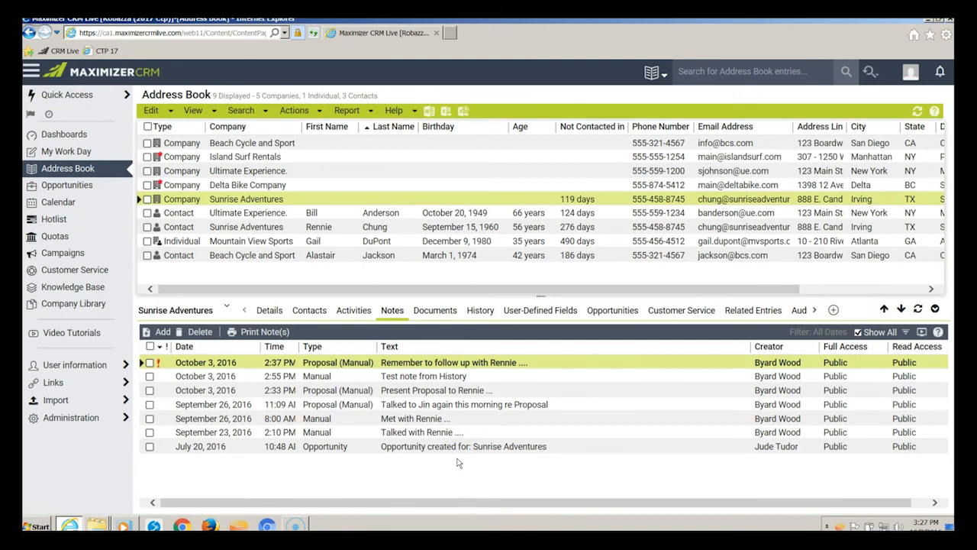